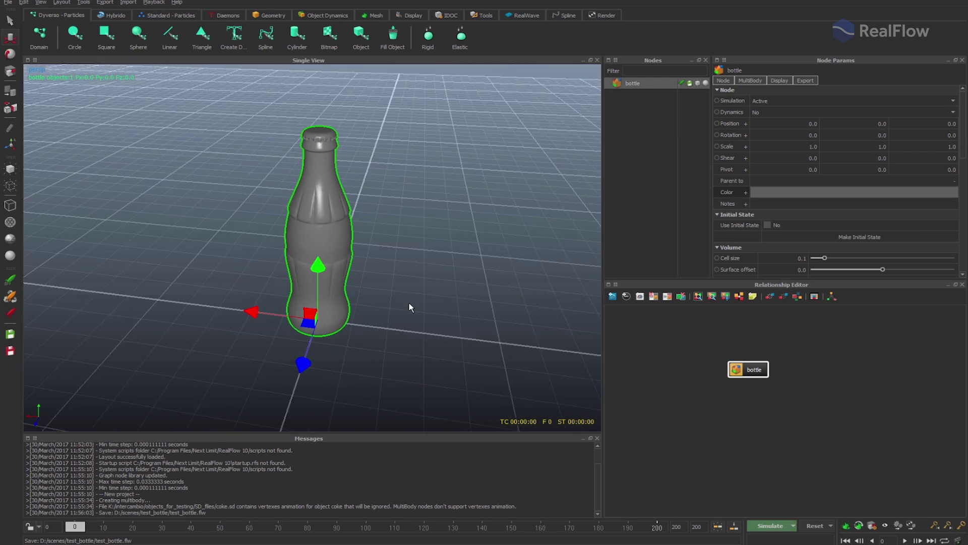
Add a Dyverso spline emitter to the scene, working in the top view over the bottle.
{"action": "key", "text": "2"}
{"action": "scroll", "coordinate": [276, 220], "scroll_direction": "up", "scroll_amount": 5}
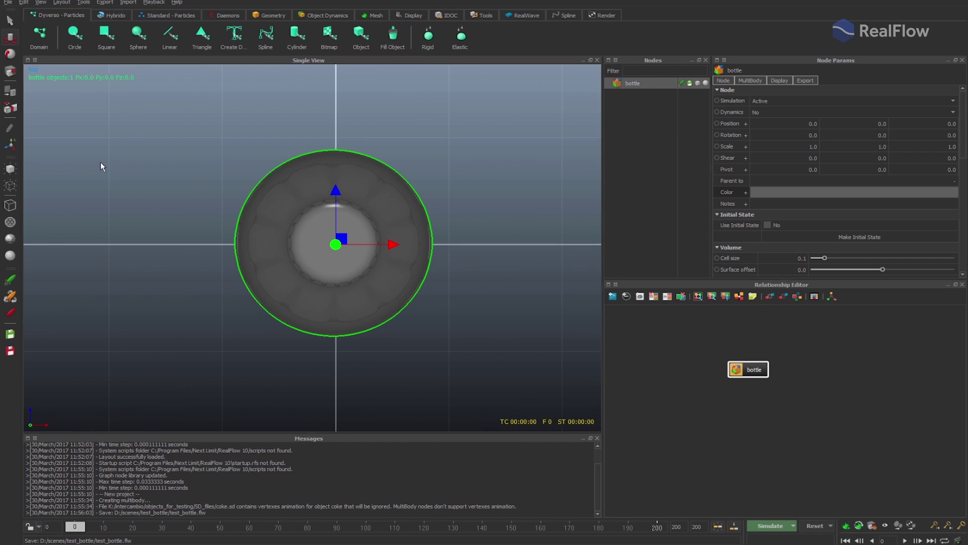
{"action": "left_click", "coordinate": [266, 34]}
{"action": "left_click", "coordinate": [747, 80]}
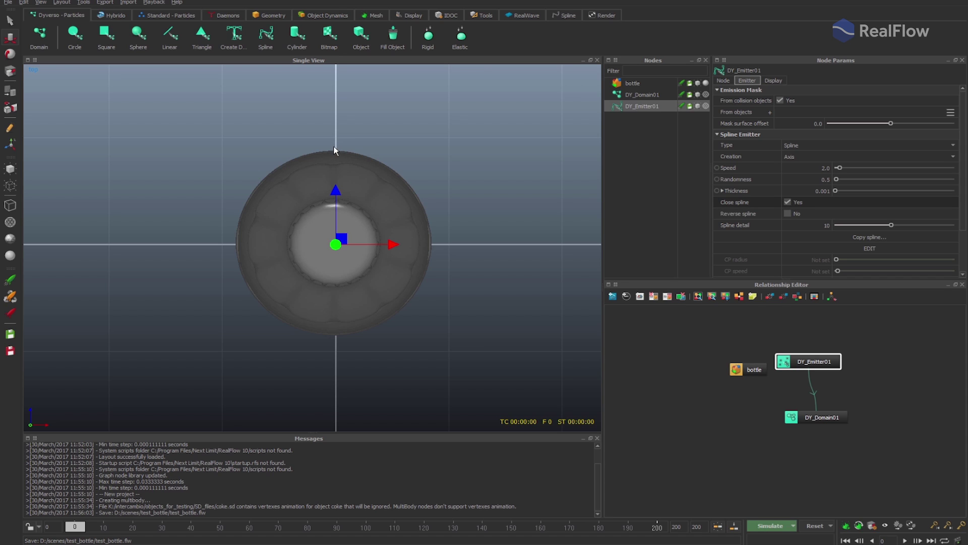
Draw the emitter's closed spline with five control points following the bottle's round outline in the top view.
{"action": "left_click", "coordinate": [11, 129]}
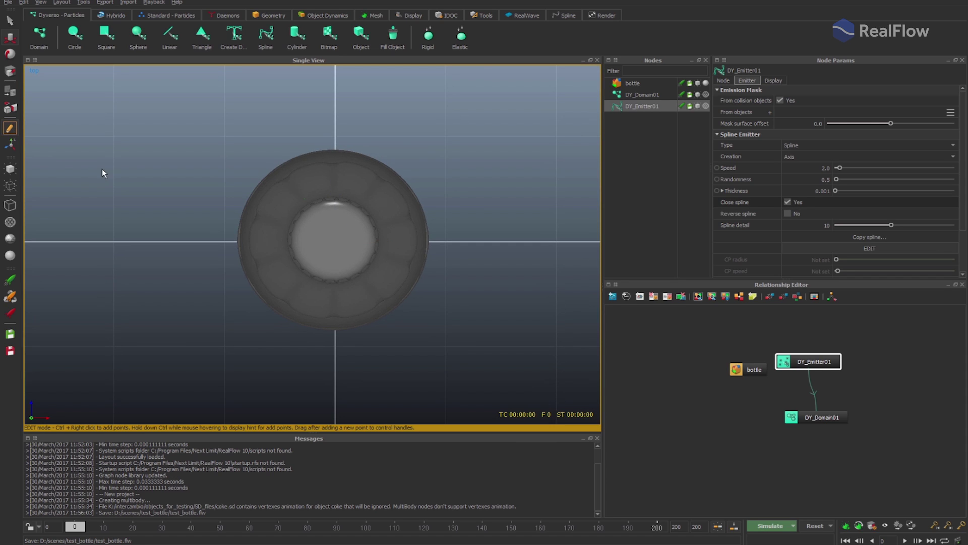
{"action": "key", "text": "Delete"}
{"action": "right_click_drag", "start_coordinate": [336, 143], "coordinate": [383, 141], "text": "ctrl"}
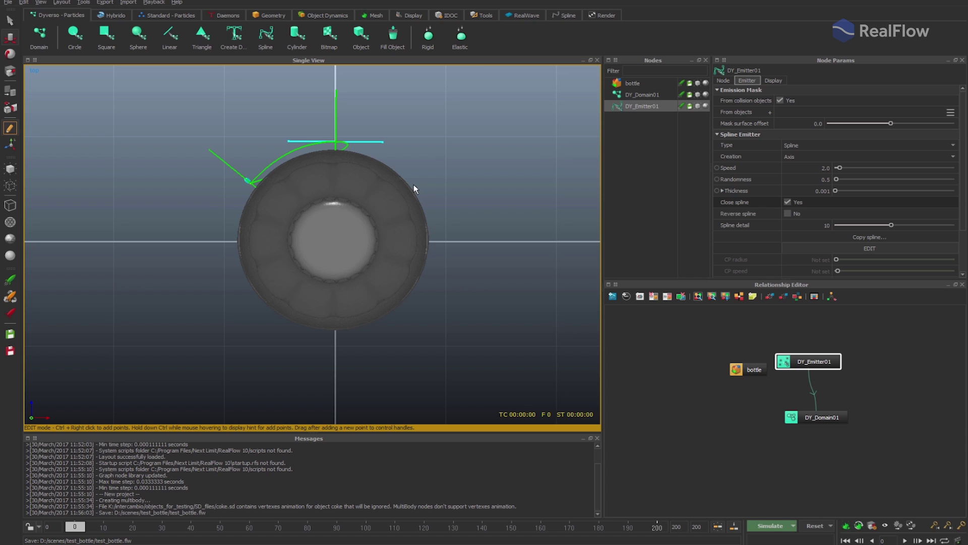
{"action": "right_click_drag", "start_coordinate": [412, 181], "coordinate": [422, 192], "text": "ctrl"}
{"action": "right_click_drag", "start_coordinate": [410, 297], "coordinate": [368, 332], "text": "ctrl"}
{"action": "right_click_drag", "start_coordinate": [254, 300], "coordinate": [217, 255], "text": "ctrl"}
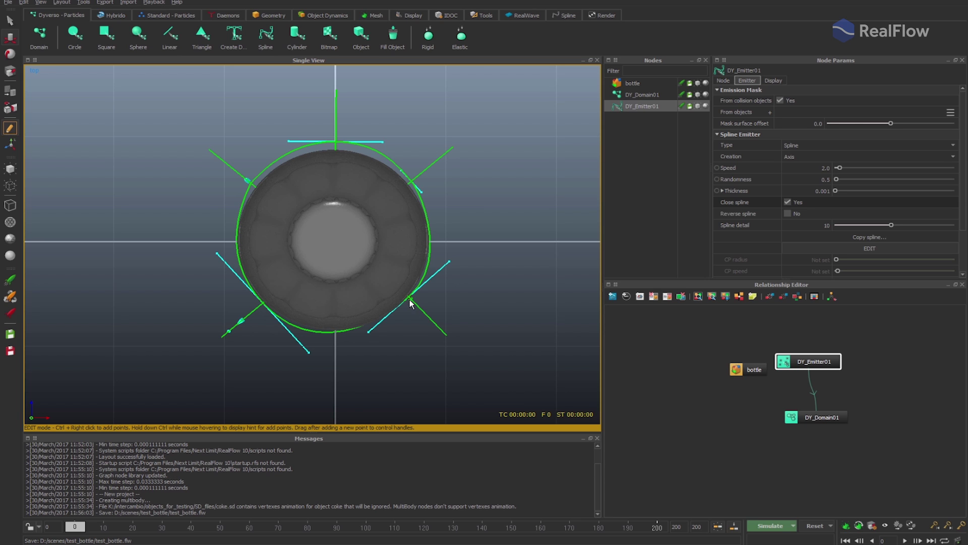
Turn the handles of the spline's control points so they point downward around the bottle's base in the perspective view.
{"action": "key", "text": "4"}
{"action": "left_click_drag", "start_coordinate": [407, 323], "coordinate": [333, 289], "text": "alt"}
{"action": "scroll", "coordinate": [331, 329], "scroll_direction": "up", "scroll_amount": 5}
{"action": "left_click", "coordinate": [339, 302]}
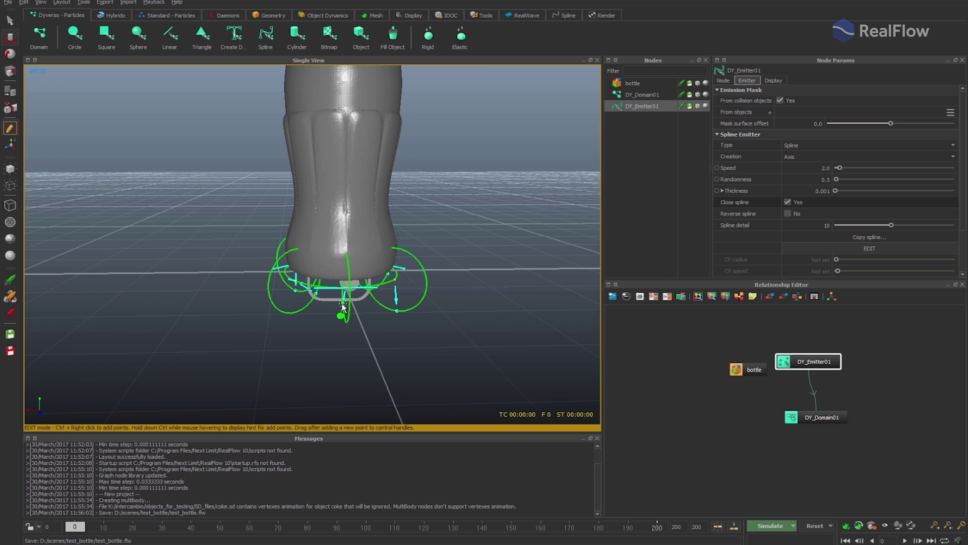
{"action": "left_click", "coordinate": [399, 312], "text": "shift"}
{"action": "left_click_drag", "start_coordinate": [399, 312], "coordinate": [367, 271], "text": "alt"}
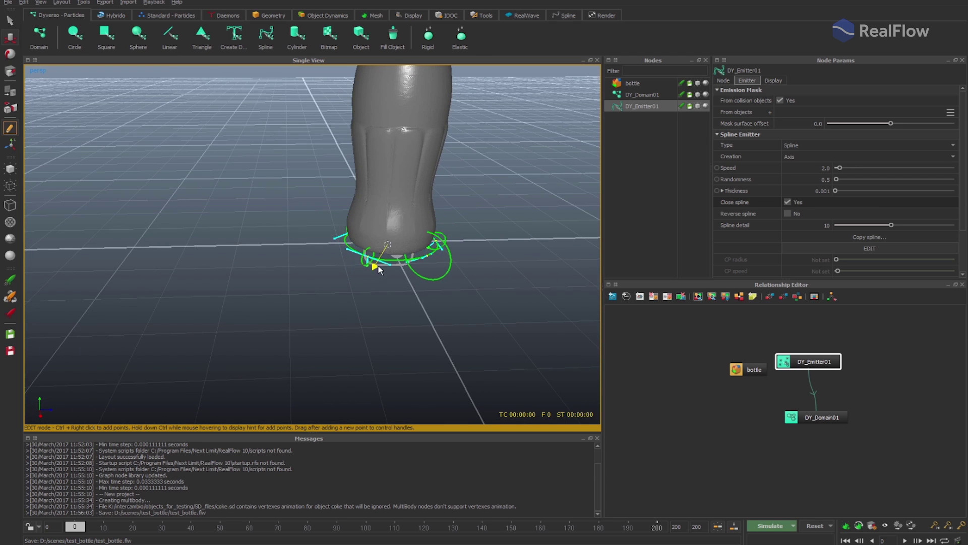
{"action": "left_click_drag", "start_coordinate": [430, 276], "coordinate": [361, 286], "text": "alt"}
{"action": "middle_click_drag", "start_coordinate": [360, 286], "coordinate": [302, 243], "text": "alt"}
{"action": "right_click_drag", "start_coordinate": [301, 243], "coordinate": [331, 237], "text": "alt"}
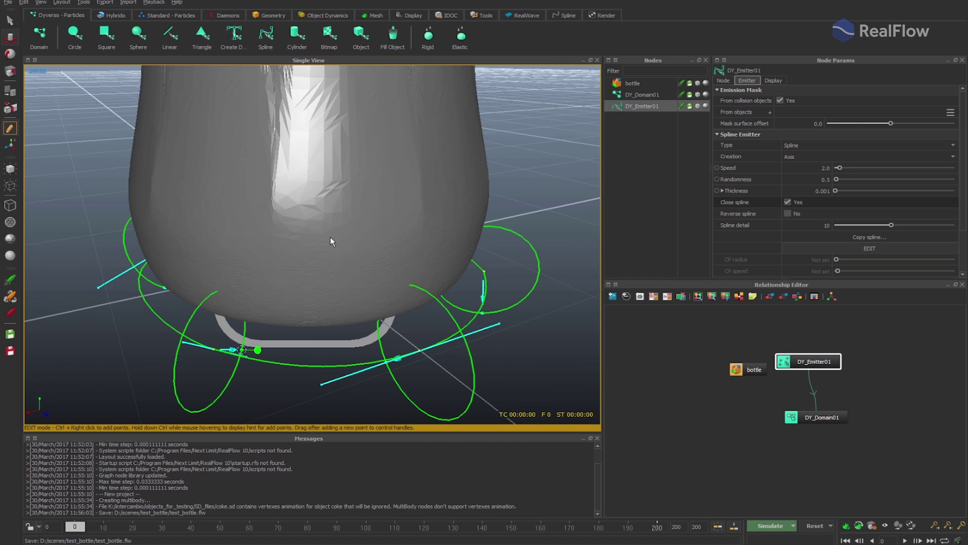
Set the CP radius of one control point at the front of the bottle's base to 0.16.
{"action": "scroll", "coordinate": [866, 236], "scroll_direction": "down", "scroll_amount": 2}
{"action": "scroll", "coordinate": [866, 236], "scroll_direction": "up", "scroll_amount": 1}
{"action": "left_click", "coordinate": [212, 349]}
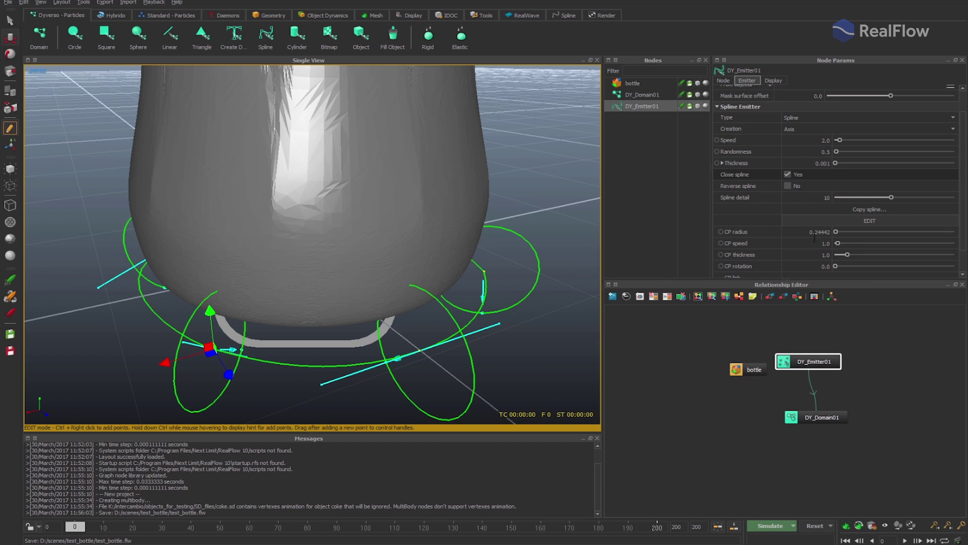
{"action": "double_click", "coordinate": [807, 232]}
{"action": "type", "text": "0.16"}
{"action": "key", "text": "Return"}
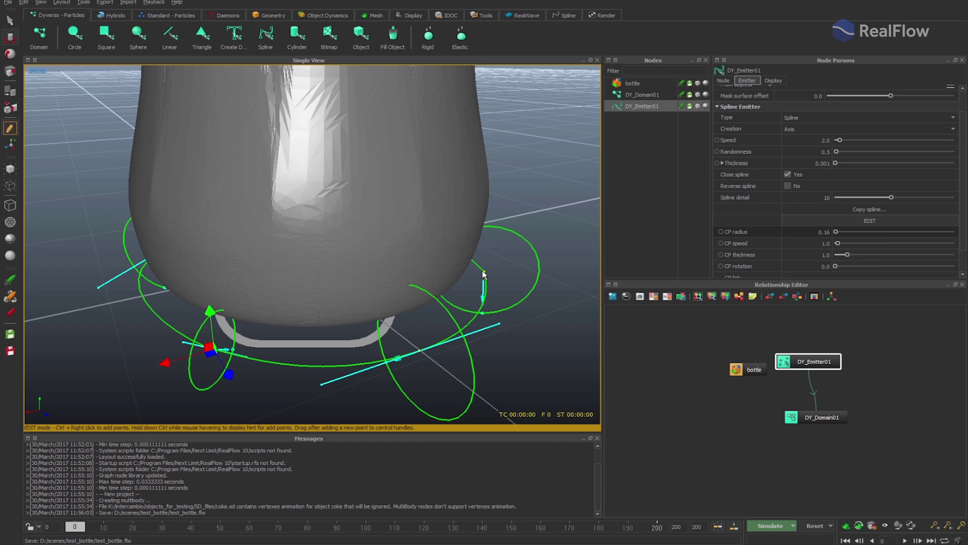
Set the CP radius of the remaining spline control points around the bottle's base to 0.16.
{"action": "left_click", "coordinate": [483, 274]}
{"action": "left_click_drag", "start_coordinate": [267, 307], "coordinate": [429, 283], "text": "alt"}
{"action": "left_click", "coordinate": [305, 196], "text": "shift"}
{"action": "left_click_drag", "start_coordinate": [308, 201], "coordinate": [389, 293], "text": "alt"}
{"action": "double_click", "coordinate": [818, 233]}
{"action": "type", "text": "0.16"}
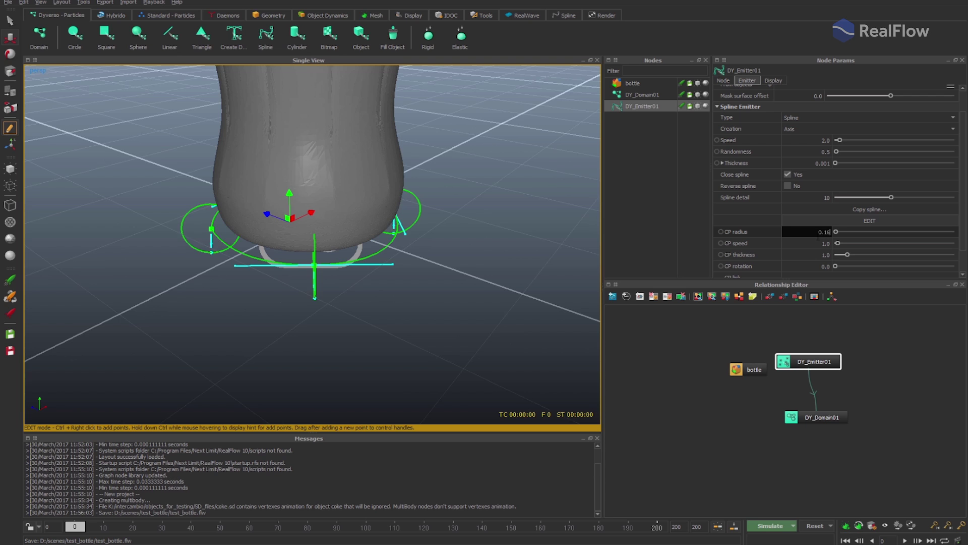
{"action": "key", "text": "Return"}
{"action": "left_click_drag", "start_coordinate": [478, 222], "coordinate": [404, 247], "text": "alt"}
{"action": "left_click", "coordinate": [422, 359]}
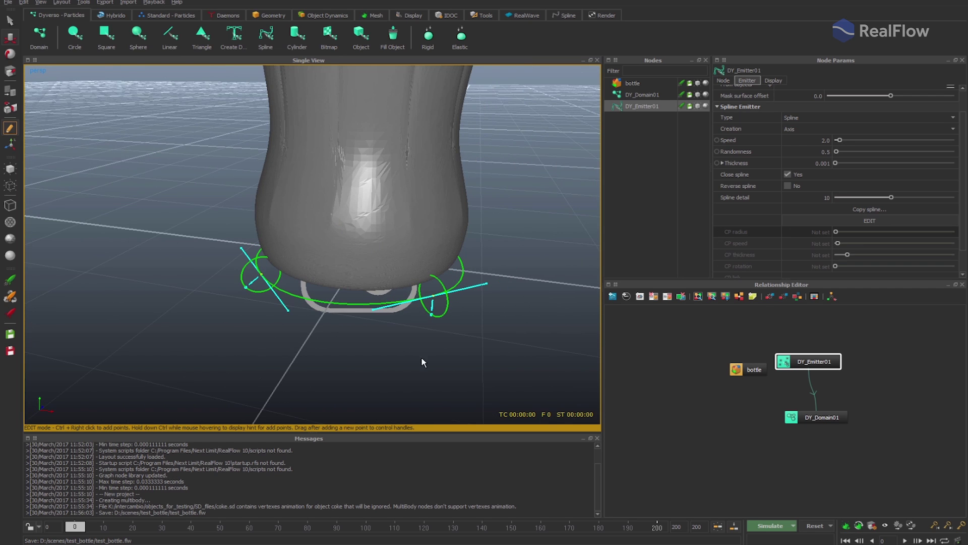
Finish editing the spline and move the whole emitter straight up to the bottle's neck.
{"action": "left_click", "coordinate": [10, 126]}
{"action": "left_click_drag", "start_coordinate": [363, 198], "coordinate": [363, 54]}
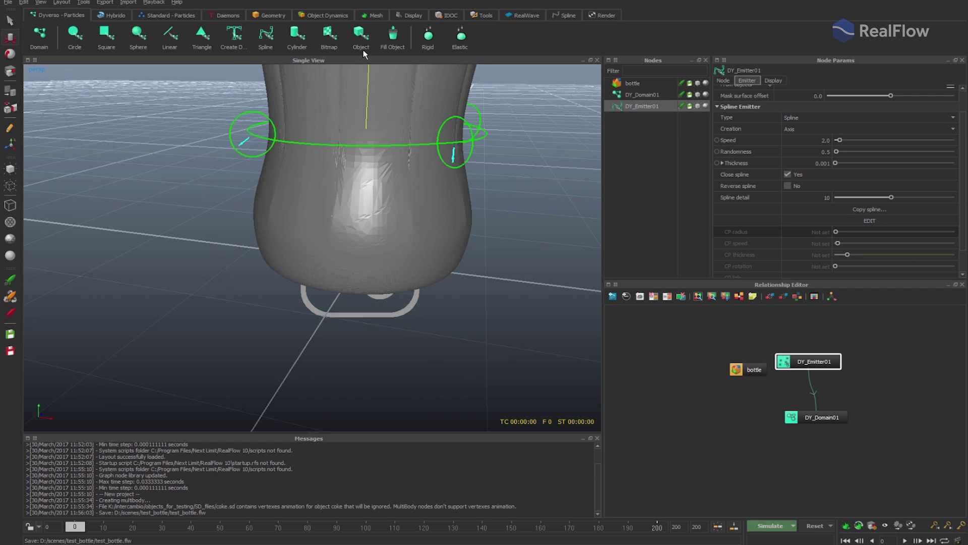
{"action": "middle_click_drag", "start_coordinate": [369, 172], "coordinate": [361, 295], "text": "alt"}
{"action": "scroll", "coordinate": [362, 294], "scroll_direction": "down", "scroll_amount": 6}
{"action": "left_click_drag", "start_coordinate": [330, 177], "coordinate": [330, 9]}
{"action": "middle_click_drag", "start_coordinate": [338, 121], "coordinate": [339, 282], "text": "alt"}
Scale the spline emitter down so its ring fits loosely around the bottle neck below the cap.
{"action": "scroll", "coordinate": [340, 252], "scroll_direction": "up", "scroll_amount": 6}
{"action": "key", "text": "r"}
{"action": "left_click_drag", "start_coordinate": [346, 217], "coordinate": [367, 236]}
{"action": "right_click_drag", "start_coordinate": [367, 236], "coordinate": [434, 198], "text": "alt"}
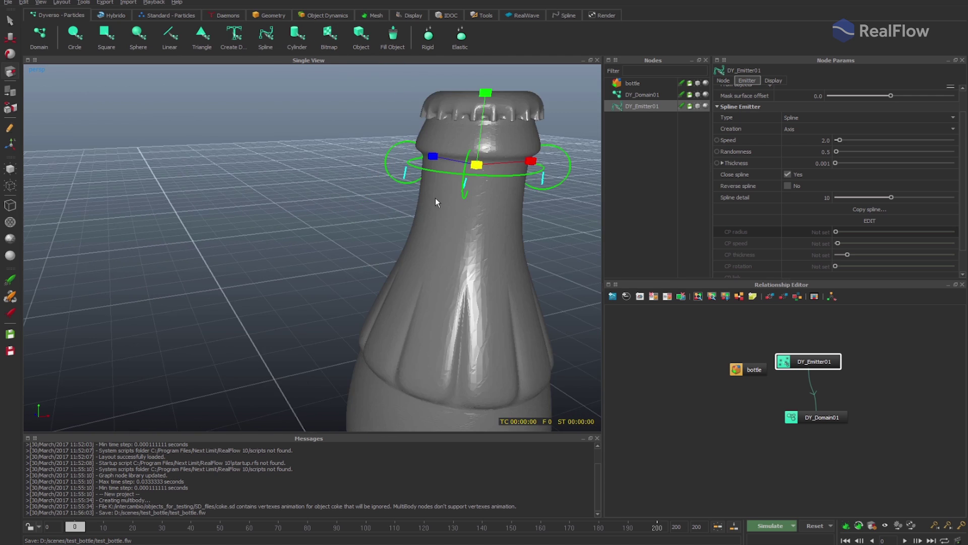
{"action": "middle_click_drag", "start_coordinate": [434, 198], "coordinate": [305, 216], "text": "alt"}
{"action": "left_click_drag", "start_coordinate": [305, 216], "coordinate": [212, 217], "text": "alt"}
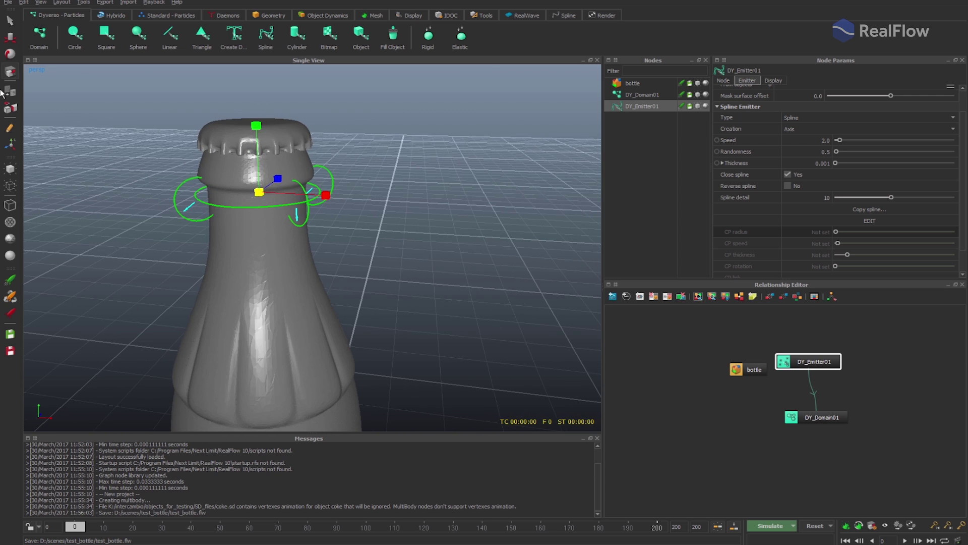
Reopen the spline for point editing and rotate the first control point handles around the bottle neck.
{"action": "left_click", "coordinate": [10, 128]}
{"action": "key", "text": "e"}
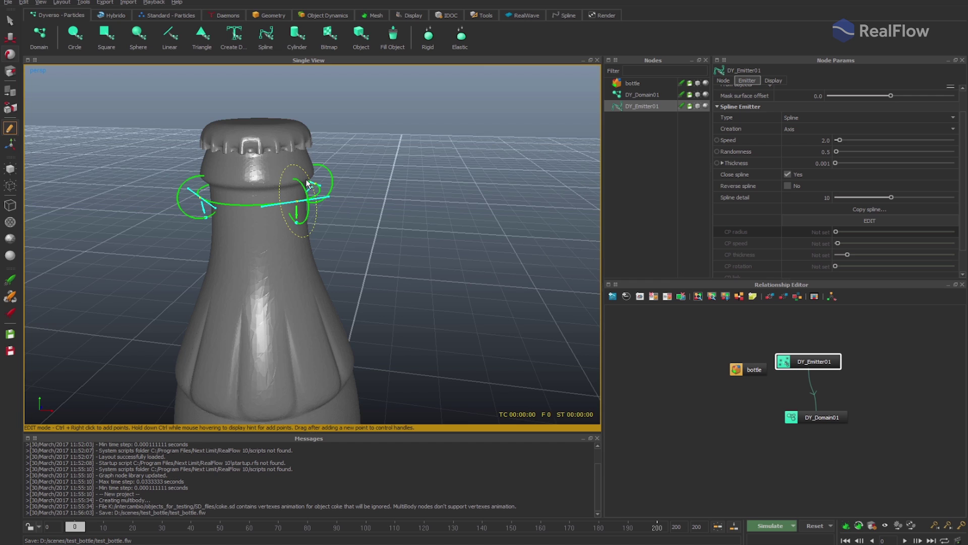
{"action": "left_click_drag", "start_coordinate": [309, 184], "coordinate": [253, 186], "text": "alt"}
{"action": "left_click_drag", "start_coordinate": [276, 153], "coordinate": [239, 102]}
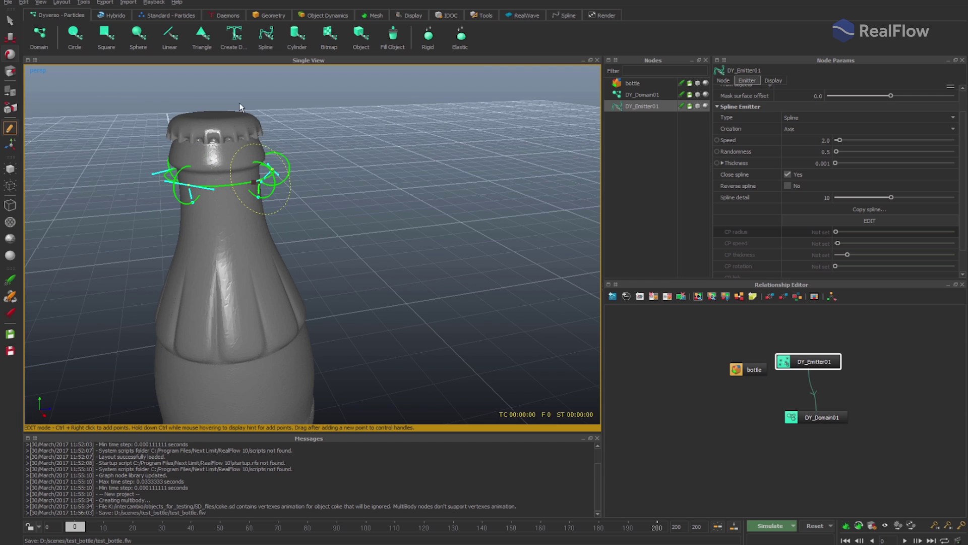
{"action": "left_click_drag", "start_coordinate": [343, 198], "coordinate": [286, 201], "text": "alt"}
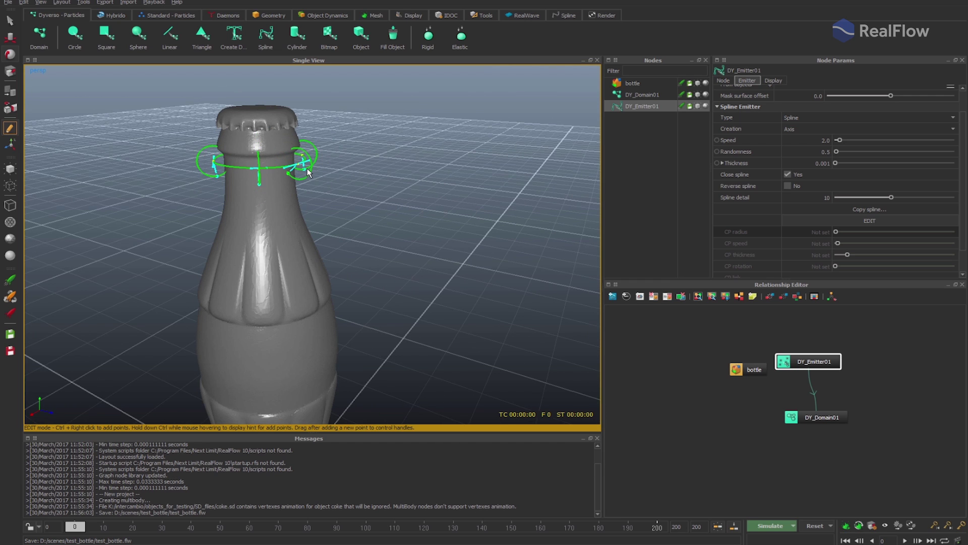
Adjust the handles of the other spline control points so their emission arcs are even around the neck.
{"action": "middle_click_drag", "start_coordinate": [309, 173], "coordinate": [313, 251], "text": "alt"}
{"action": "scroll", "coordinate": [313, 251], "scroll_direction": "up", "scroll_amount": 3}
{"action": "mouse_move", "coordinate": [313, 251]}
{"action": "left_mouse_down", "text": "alt"}
{"action": "mouse_move", "coordinate": [292, 216]}
{"action": "mouse_move", "coordinate": [315, 257]}
{"action": "left_mouse_up", "text": "alt"}
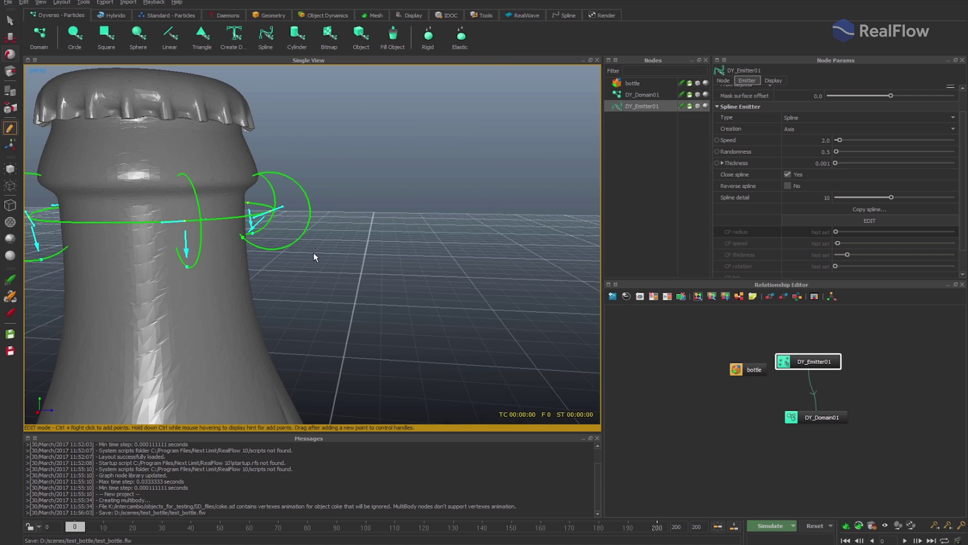
{"action": "left_click_drag", "start_coordinate": [243, 237], "coordinate": [256, 225], "text": "alt"}
{"action": "left_click", "coordinate": [257, 225]}
{"action": "left_click_drag", "start_coordinate": [294, 185], "coordinate": [255, 161]}
{"action": "mouse_move", "coordinate": [339, 207]}
{"action": "left_mouse_down", "text": "alt"}
{"action": "mouse_move", "coordinate": [278, 203]}
{"action": "mouse_move", "coordinate": [321, 205]}
{"action": "left_mouse_up", "text": "alt"}
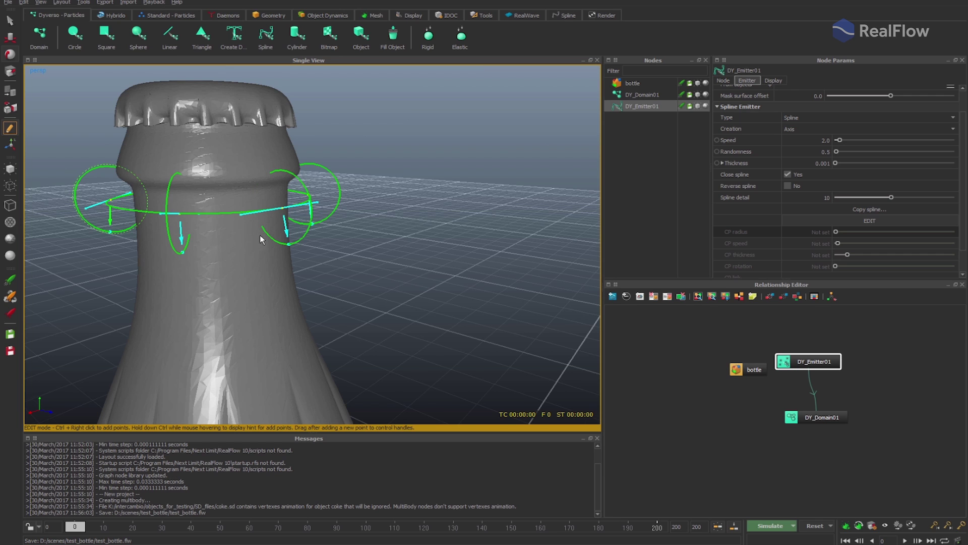
{"action": "left_click_drag", "start_coordinate": [260, 235], "coordinate": [216, 231], "text": "alt"}
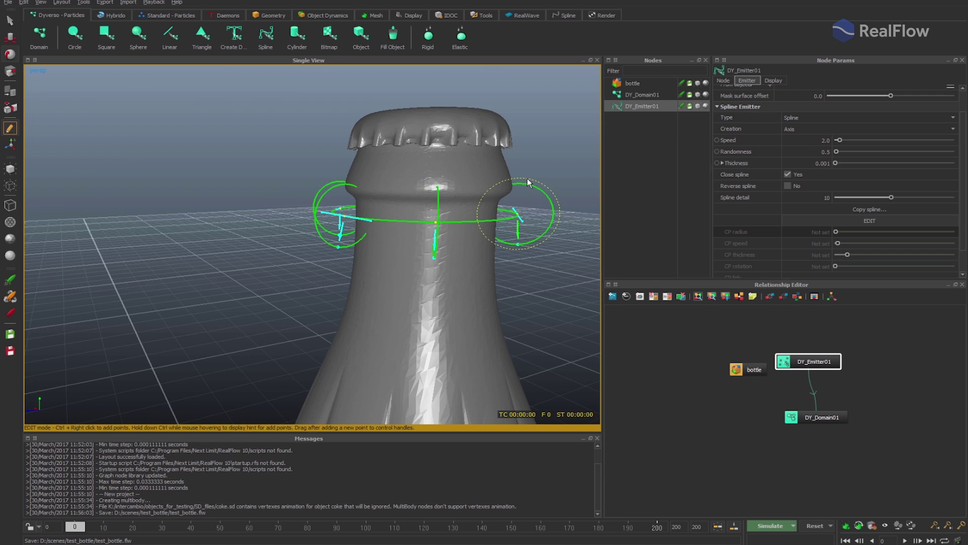
{"action": "right_click_drag", "start_coordinate": [519, 184], "coordinate": [388, 234], "text": "alt"}
{"action": "middle_click_drag", "start_coordinate": [387, 234], "coordinate": [359, 175], "text": "alt"}
{"action": "left_click_drag", "start_coordinate": [359, 175], "coordinate": [337, 190], "text": "alt"}
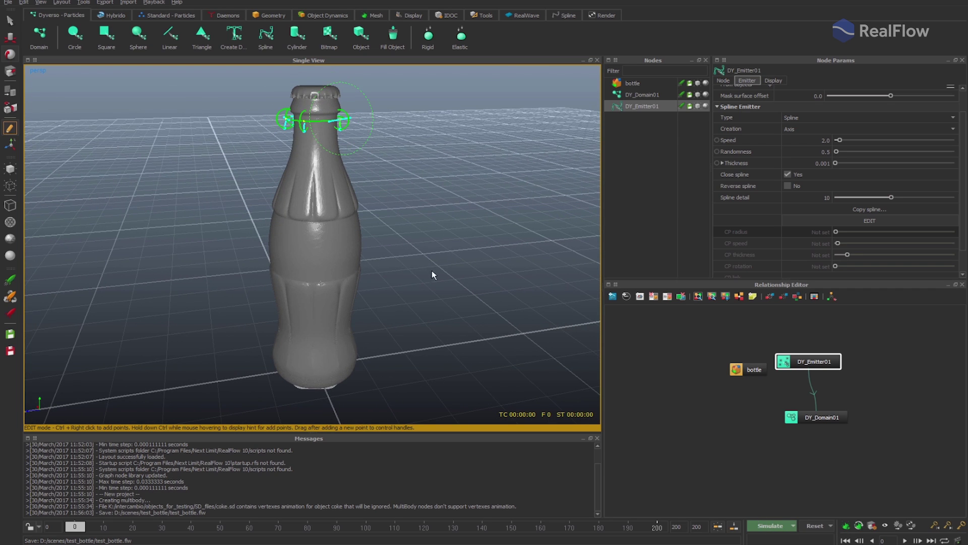
Tidy the node layout and link the bottle node to DY_Domain01 in the relationship graph.
{"action": "left_click_drag", "start_coordinate": [803, 362], "coordinate": [812, 355]}
{"action": "left_click_drag", "start_coordinate": [748, 370], "coordinate": [718, 359]}
{"action": "left_click_drag", "start_coordinate": [727, 359], "coordinate": [808, 416]}
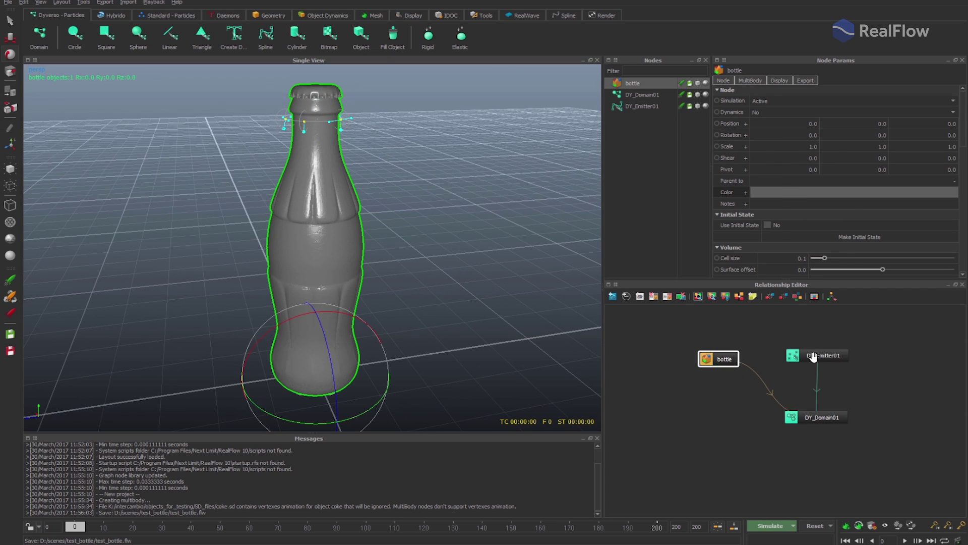
Finish editing DY_Emitter01, save the scene and run a short test simulation.
{"action": "left_click", "coordinate": [813, 357]}
{"action": "left_click", "coordinate": [8, 129]}
{"action": "middle_click_drag", "start_coordinate": [345, 188], "coordinate": [335, 208], "text": "alt"}
{"action": "key", "text": "ctrl+s"}
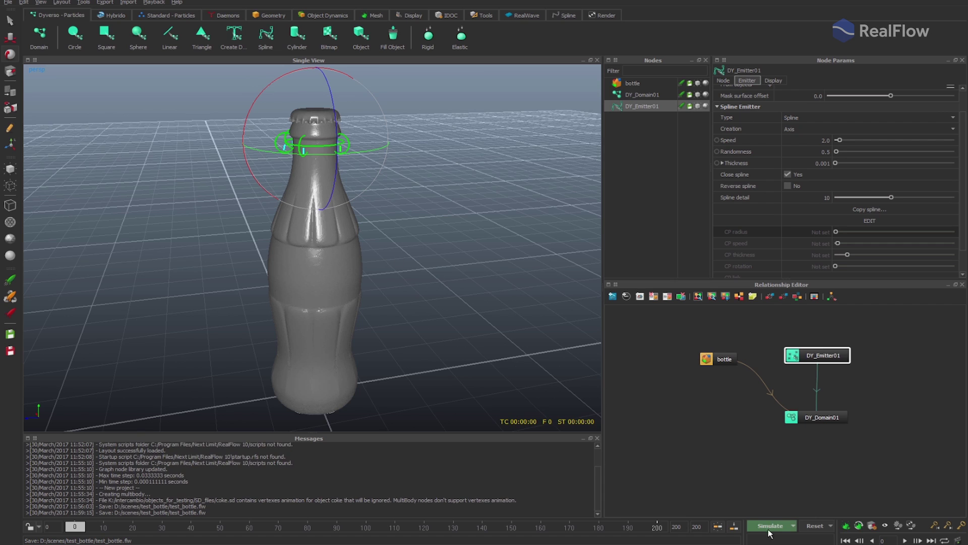
{"action": "left_click", "coordinate": [770, 526]}
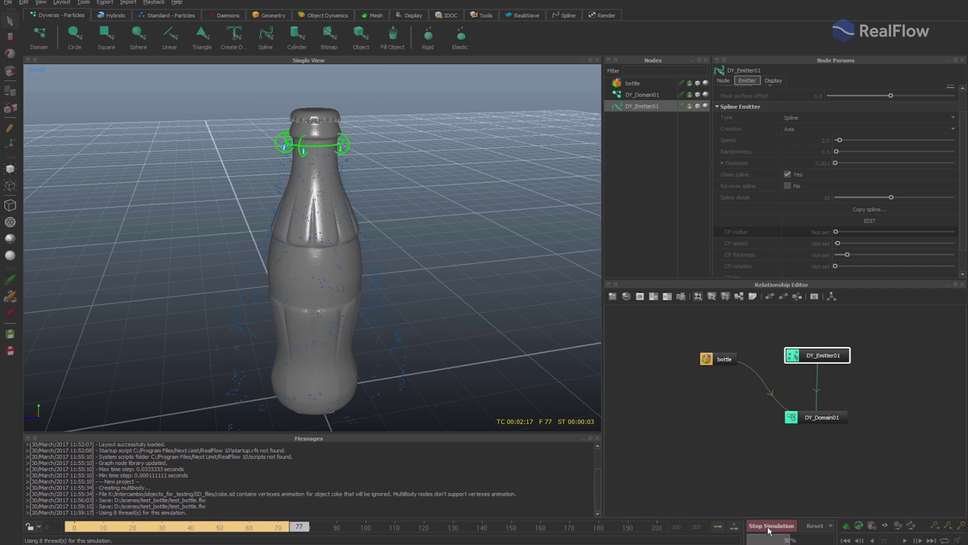
{"action": "left_click", "coordinate": [768, 526]}
Set the particle display size of DY_Domain01 to 4.
{"action": "left_click", "coordinate": [643, 95]}
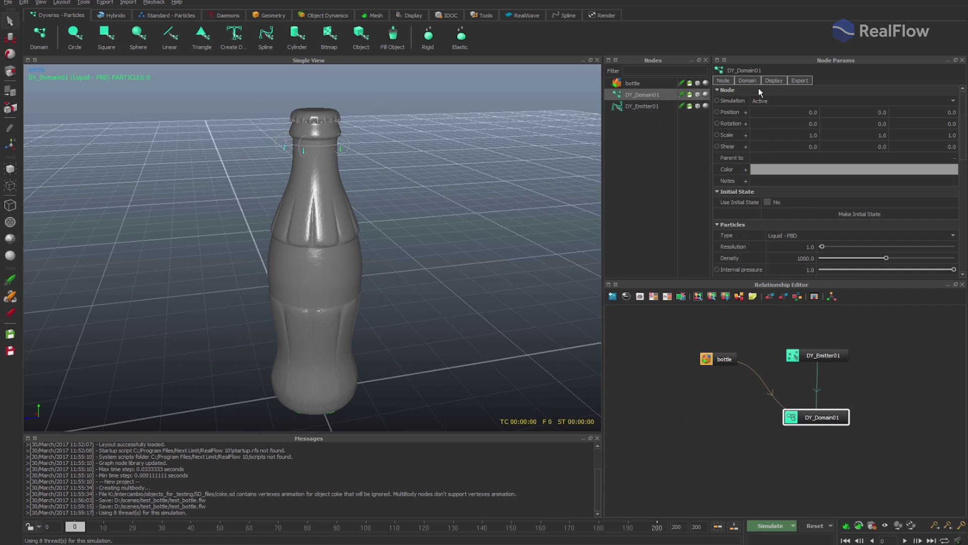
{"action": "left_click", "coordinate": [773, 81]}
{"action": "type", "text": "4"}
{"action": "key", "text": "Return"}
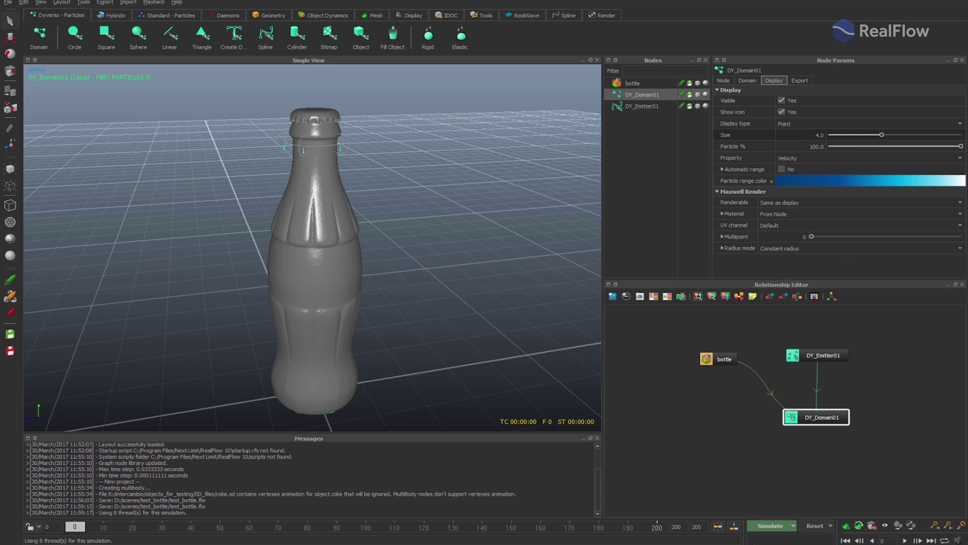
Simulate with the enlarged particles, examine how they flow around the bottle, and reset the simulation.
{"action": "left_click", "coordinate": [764, 524]}
{"action": "left_click_drag", "start_coordinate": [413, 242], "coordinate": [343, 201], "text": "alt"}
{"action": "scroll", "coordinate": [333, 166], "scroll_direction": "up", "scroll_amount": 2}
{"action": "scroll", "coordinate": [358, 179], "scroll_direction": "down", "scroll_amount": 1}
{"action": "left_click", "coordinate": [814, 526]}
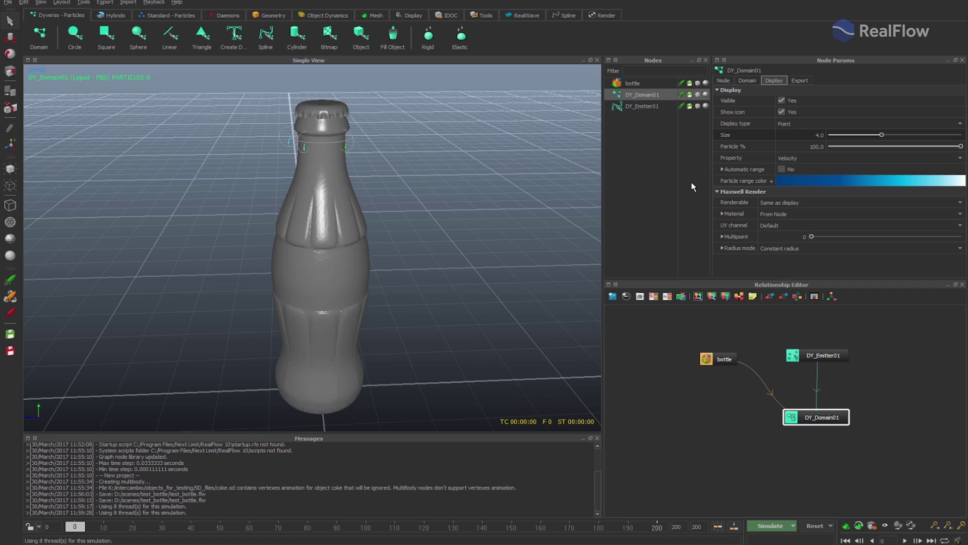
Increase the DY Sticky value in the bottle's Dyverso particle interaction settings.
{"action": "left_click", "coordinate": [726, 359]}
{"action": "left_click", "coordinate": [747, 81]}
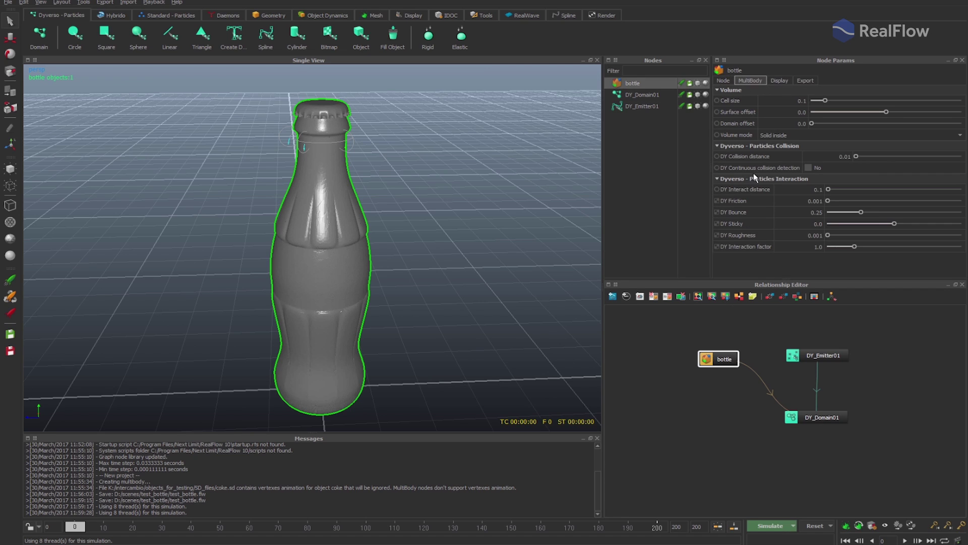
{"action": "left_click", "coordinate": [788, 224]}
{"action": "type", "text": "12"}
{"action": "key", "text": "Return"}
Add a gravity daemon in the relationship graph and link it to DY_Domain01.
{"action": "right_click", "coordinate": [702, 404]}
{"action": "type", "text": "gravity"}
{"action": "key", "text": "Return"}
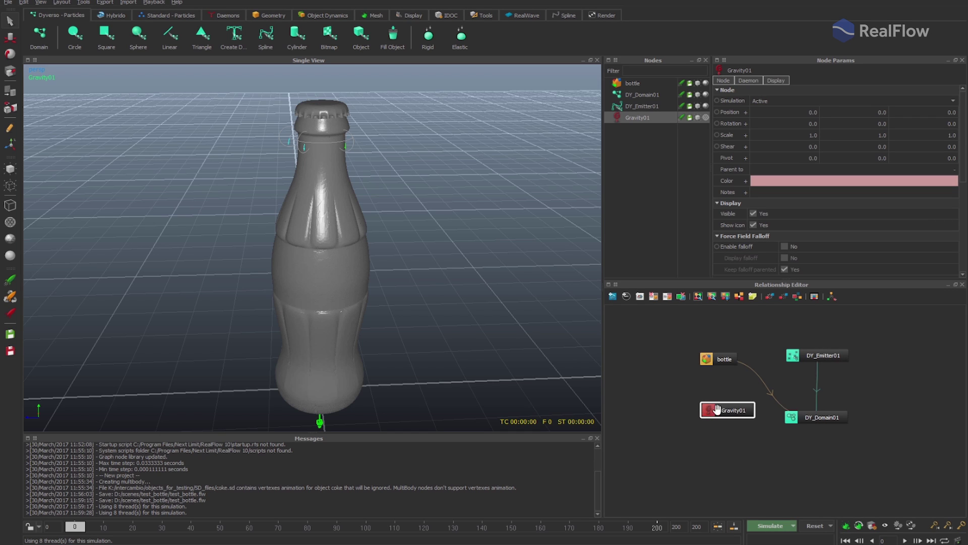
{"action": "left_click_drag", "start_coordinate": [716, 411], "coordinate": [819, 413]}
Simulate the particles with gravity acting on them, stop the run and reset the simulation.
{"action": "left_click", "coordinate": [775, 525]}
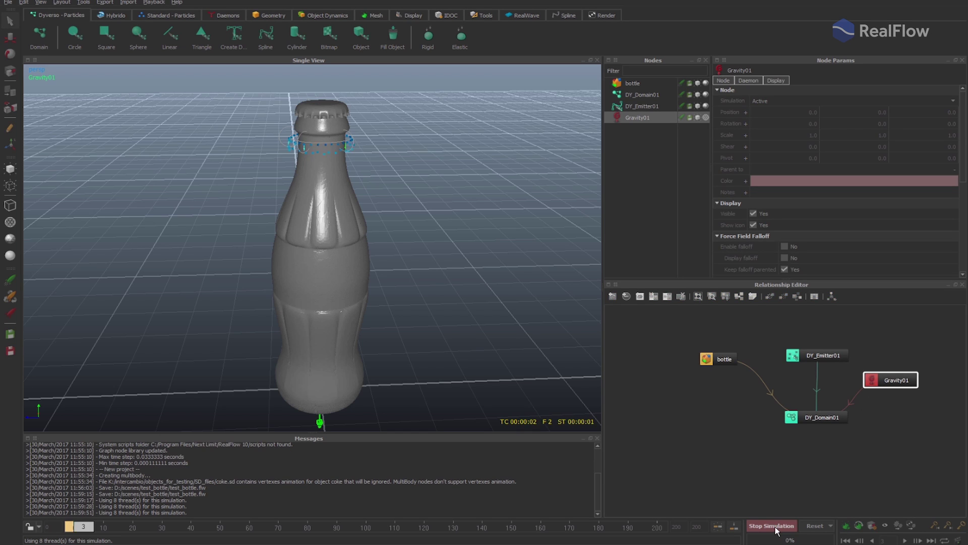
{"action": "left_click", "coordinate": [776, 527]}
{"action": "left_click", "coordinate": [815, 526]}
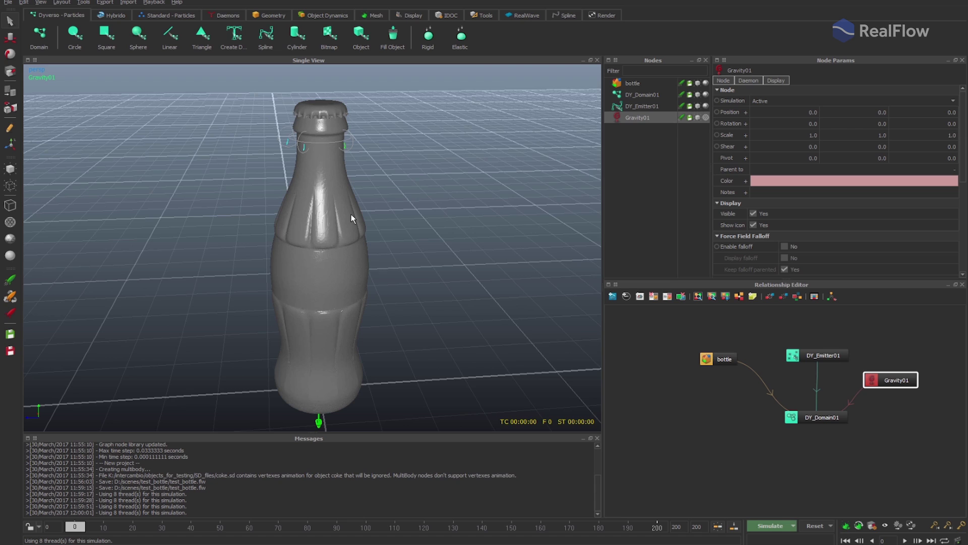
Set the emission speed of DY_Emitter01 to 0.03.
{"action": "left_click", "coordinate": [640, 106]}
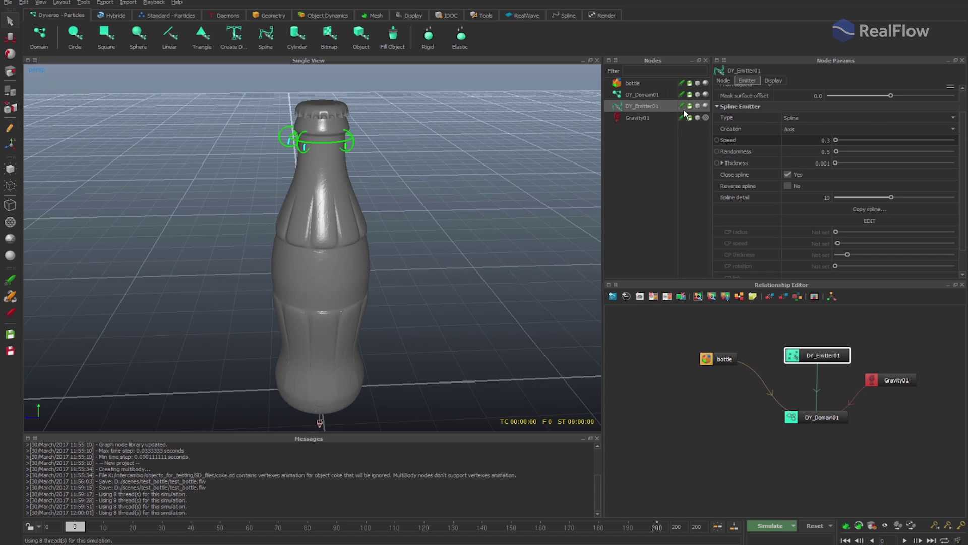
{"action": "left_click", "coordinate": [826, 141]}
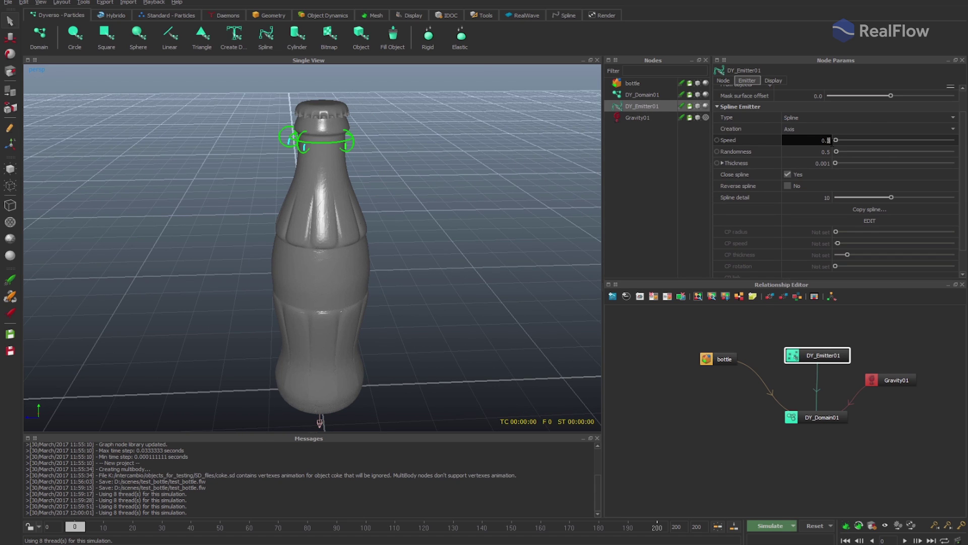
{"action": "type", "text": "3"}
{"action": "key", "text": "Return"}
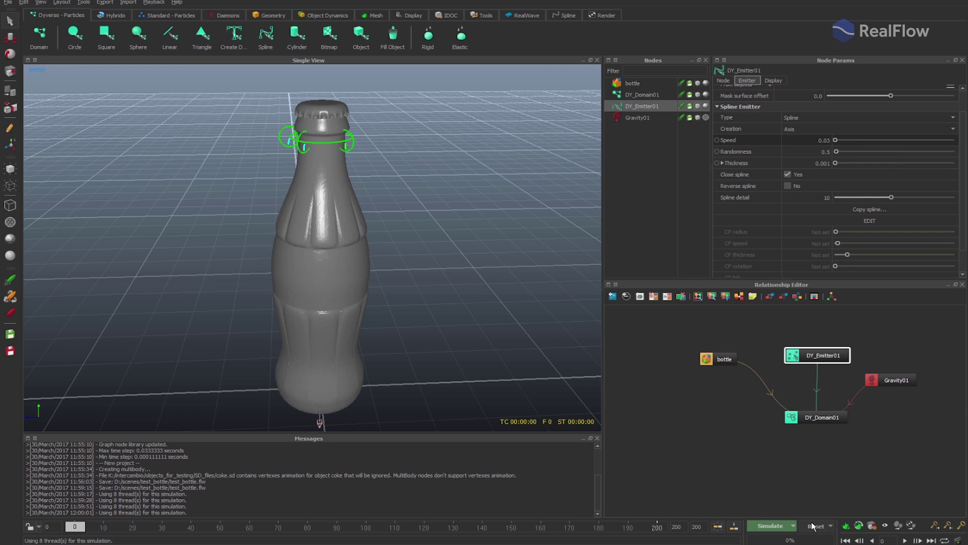
Simulate the particles at the new emission speed, stop the run and reset the simulation.
{"action": "left_click", "coordinate": [765, 526]}
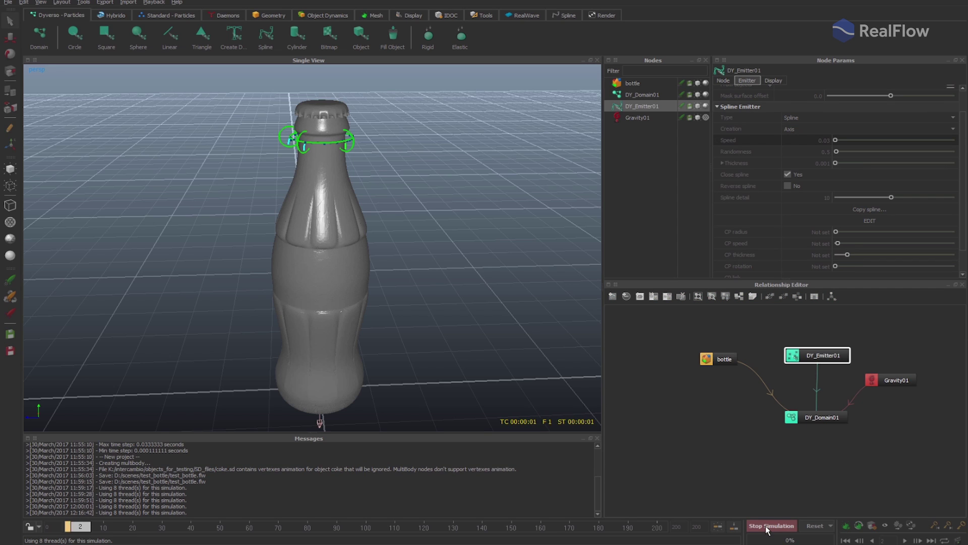
{"action": "left_click", "coordinate": [767, 526]}
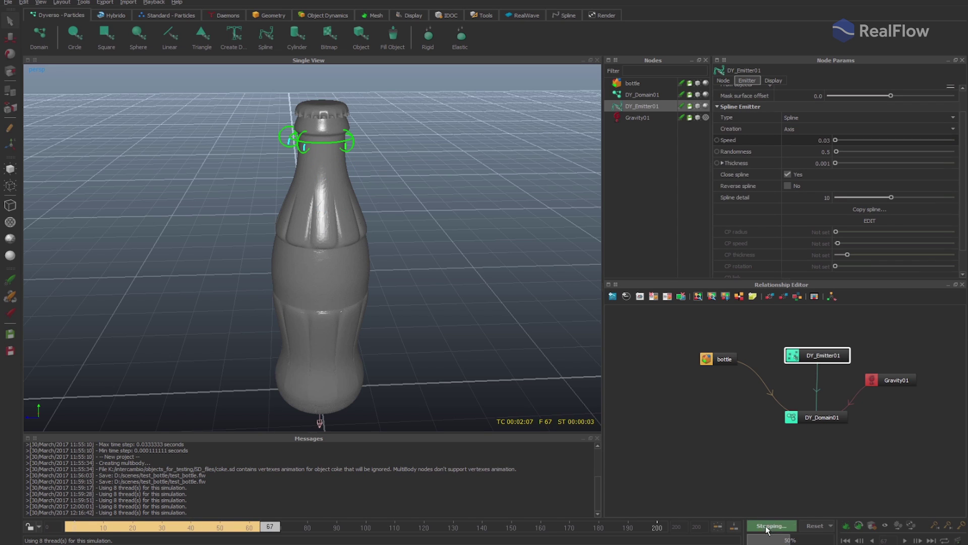
{"action": "left_click", "coordinate": [814, 525]}
Set the bottle's DY Friction to 0.5 in its Dyverso particle interaction settings.
{"action": "left_click", "coordinate": [363, 242]}
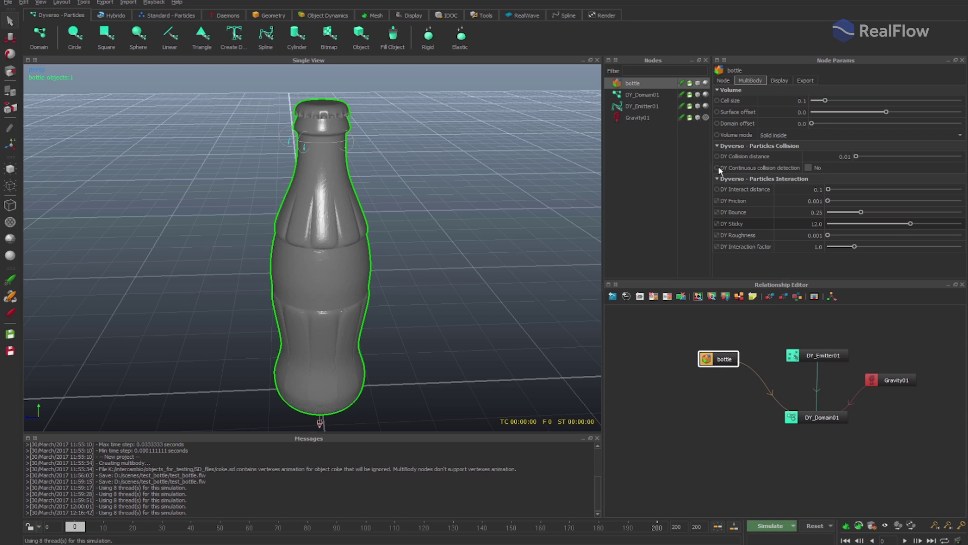
{"action": "double_click", "coordinate": [807, 200]}
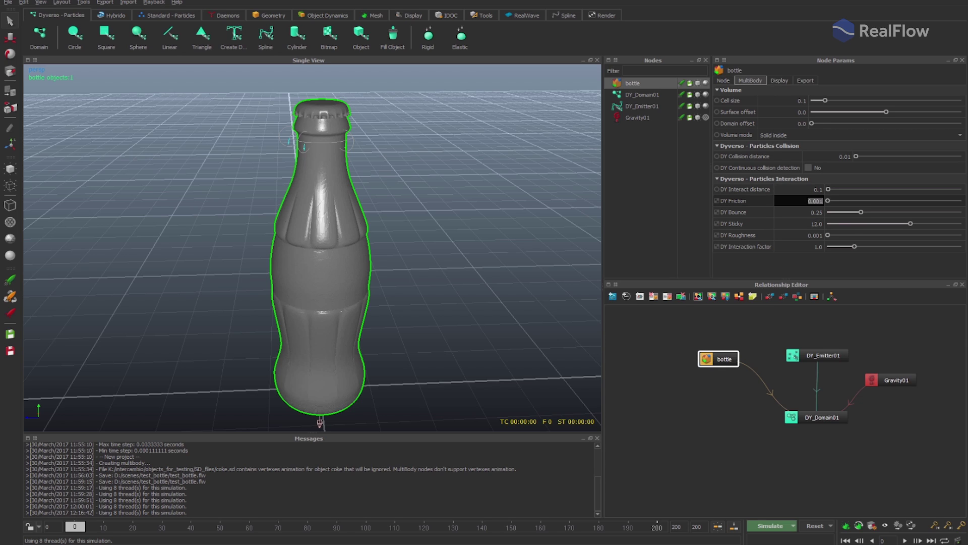
{"action": "type", "text": "0.5"}
{"action": "key", "text": "Return"}
Simulate the particles against the bottle's new friction, stop the run and reset the simulation.
{"action": "left_click", "coordinate": [777, 526]}
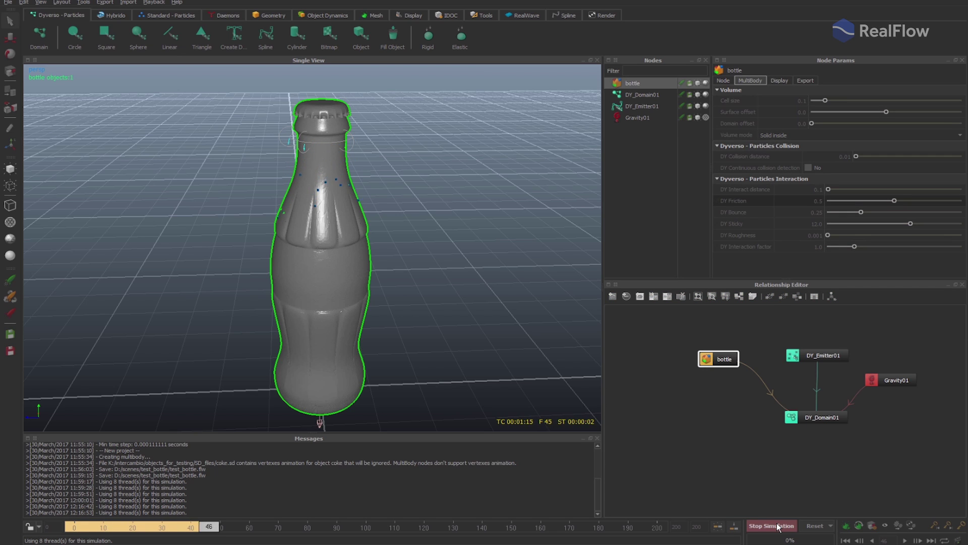
{"action": "left_click", "coordinate": [778, 526]}
{"action": "left_click", "coordinate": [807, 526]}
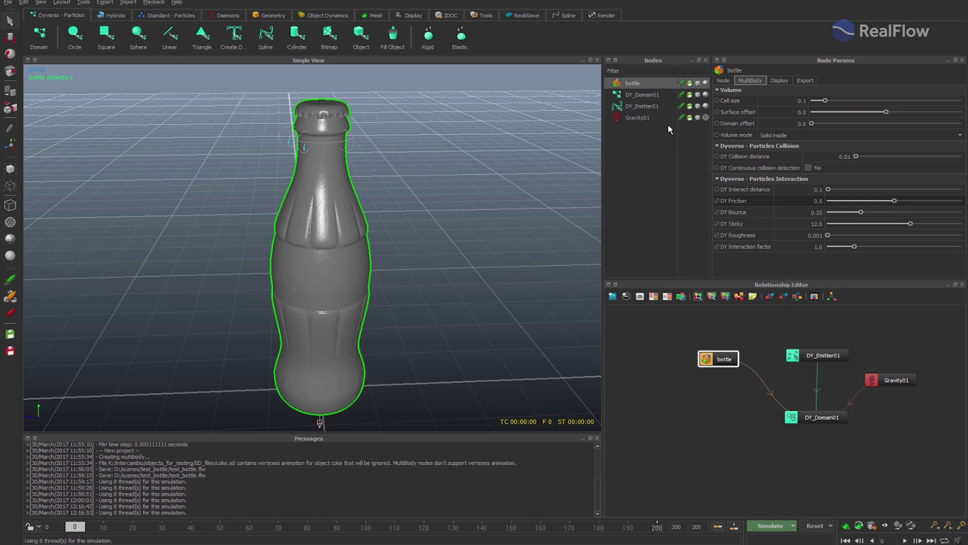
Set the particle resolution of DY_Domain01 to 50.
{"action": "left_click", "coordinate": [651, 95]}
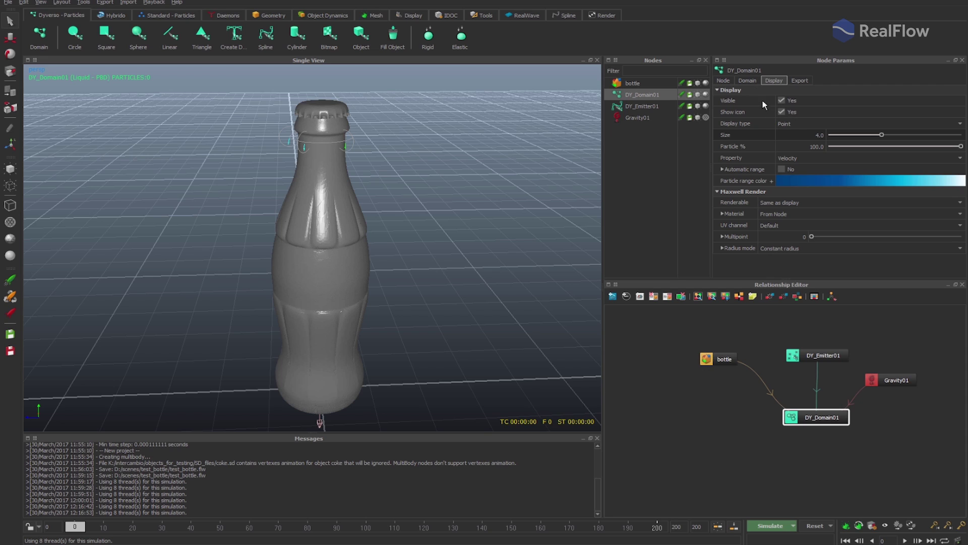
{"action": "left_click", "coordinate": [748, 81]}
{"action": "double_click", "coordinate": [807, 112]}
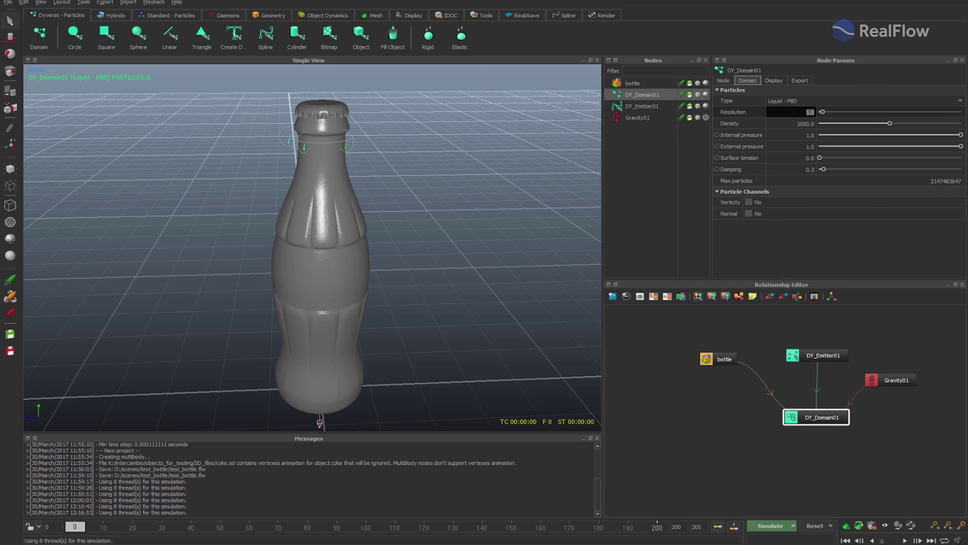
{"action": "type", "text": "50"}
{"action": "key", "text": "Return"}
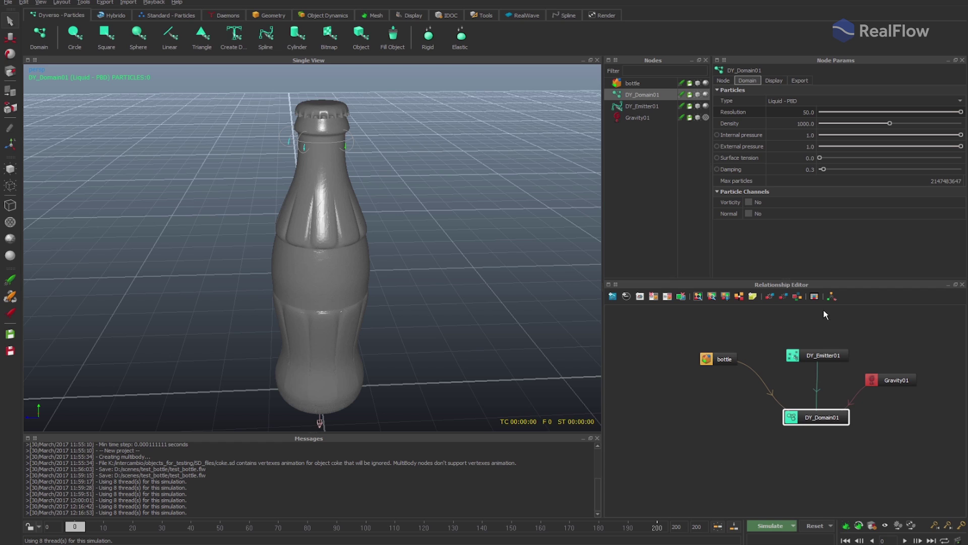
Simulate the domain at the higher resolution, stop the run and reset the simulation.
{"action": "left_click", "coordinate": [769, 526]}
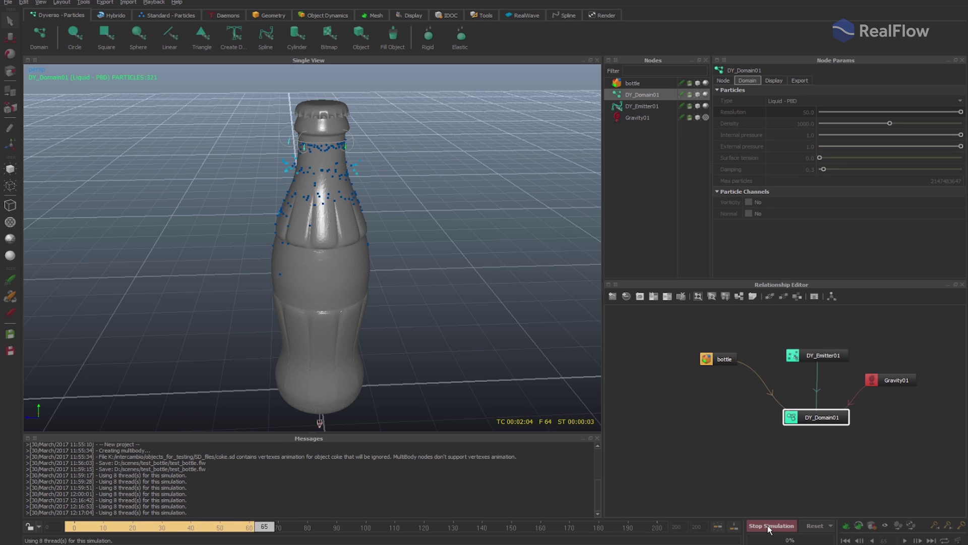
{"action": "left_click", "coordinate": [769, 526]}
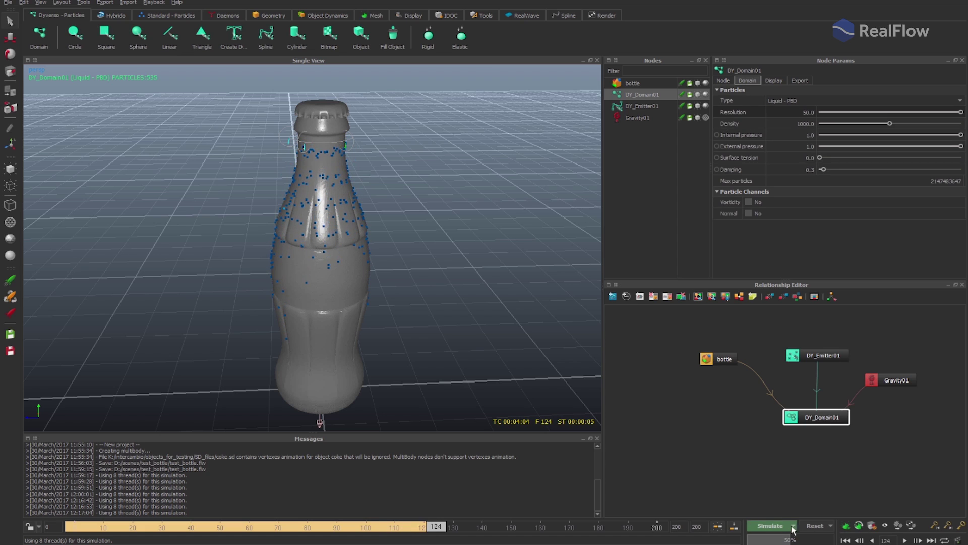
{"action": "left_click", "coordinate": [809, 524]}
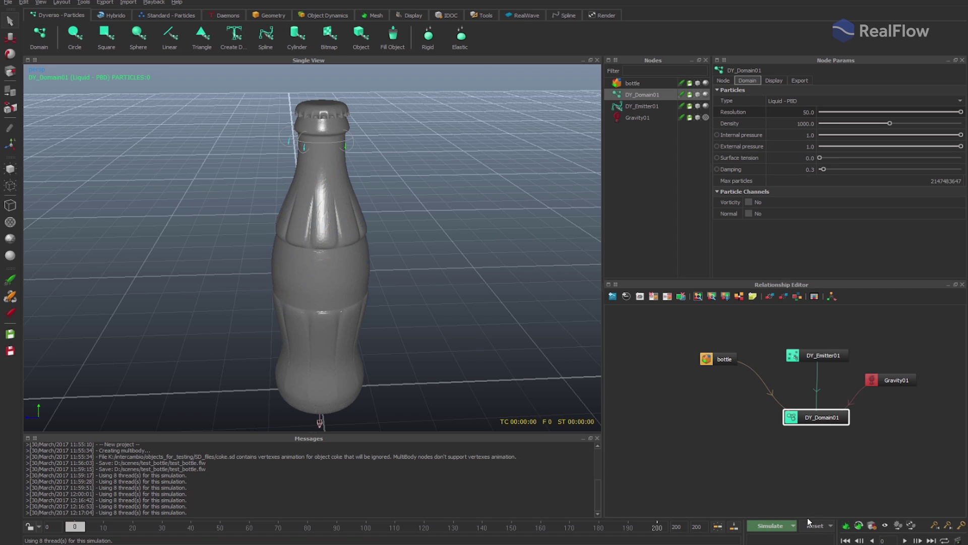
Set the spline thickness of DY_Emitter01 to 0.2 and run a short test simulation.
{"action": "left_click", "coordinate": [644, 107]}
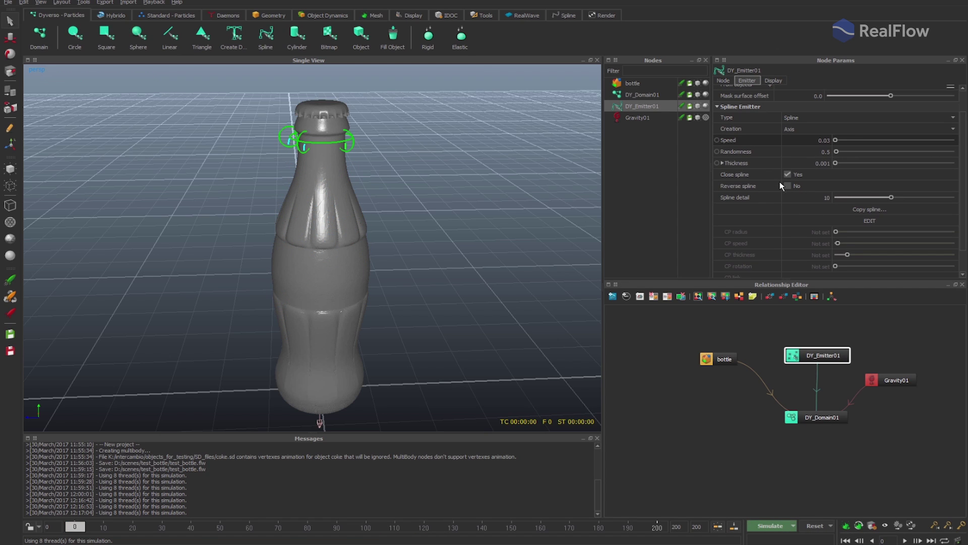
{"action": "left_click", "coordinate": [820, 161]}
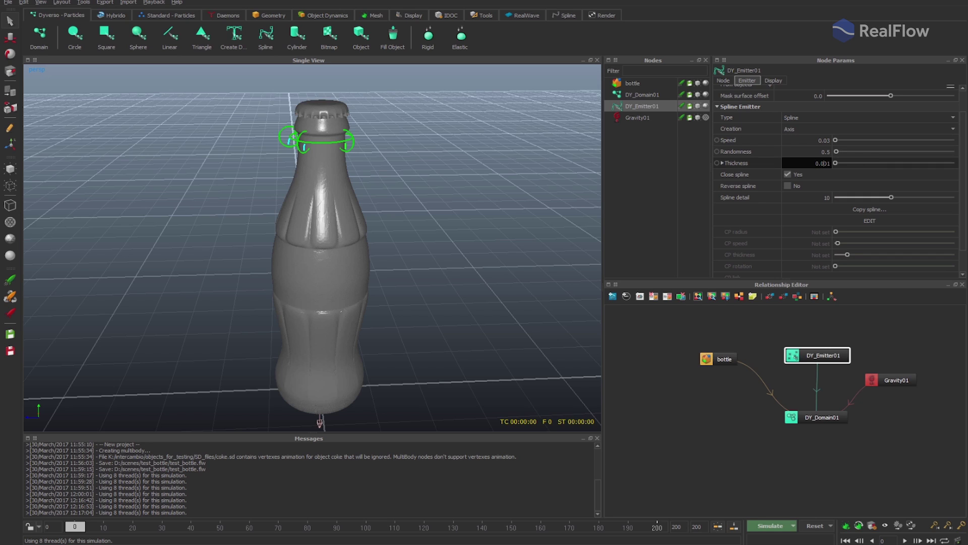
{"action": "type", "text": "0.2"}
{"action": "key", "text": "Return"}
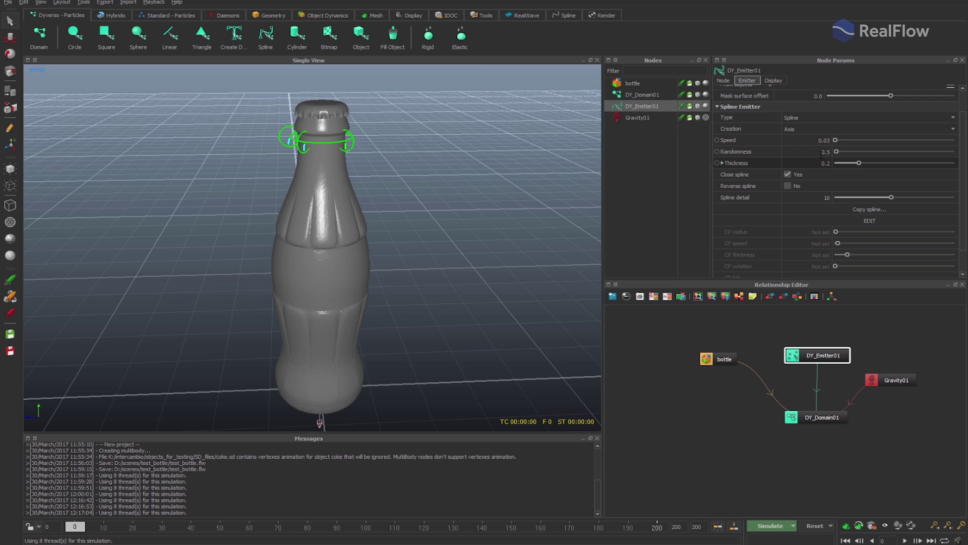
{"action": "left_click", "coordinate": [762, 527]}
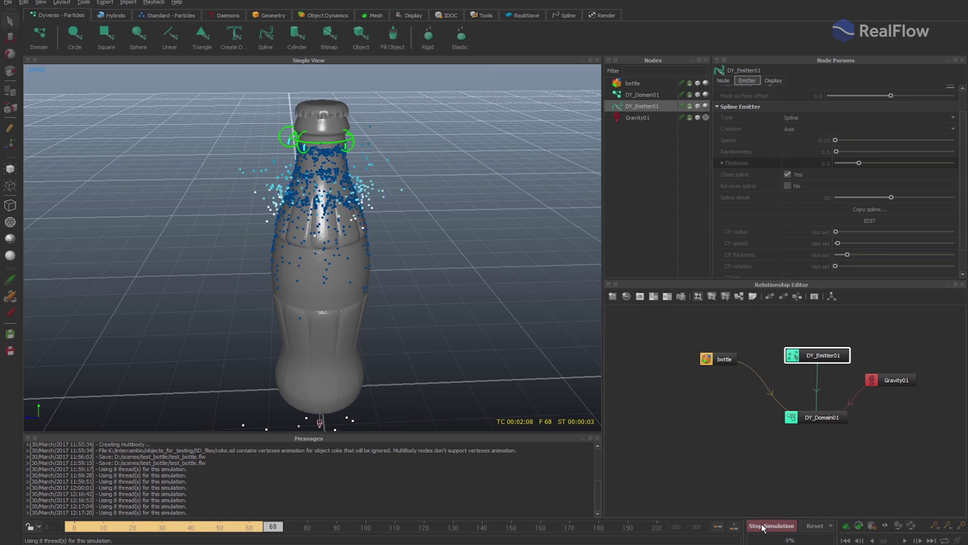
{"action": "left_click", "coordinate": [763, 527]}
Add a k Volume daemon and scale it to about 2.33 in width and depth and about 6.96 in height.
{"action": "left_click", "coordinate": [225, 15]}
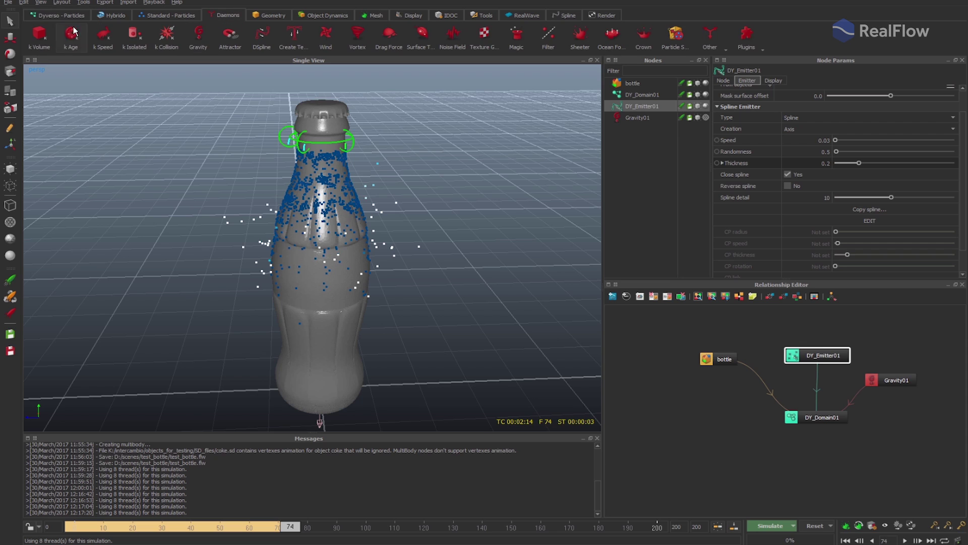
{"action": "left_click", "coordinate": [39, 35]}
{"action": "key", "text": "r"}
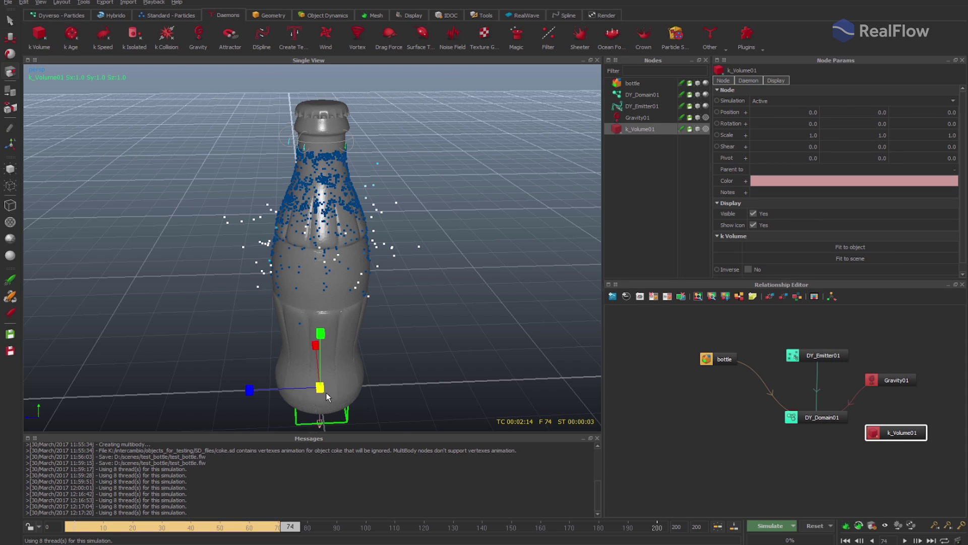
{"action": "left_click_drag", "start_coordinate": [320, 388], "coordinate": [369, 385]}
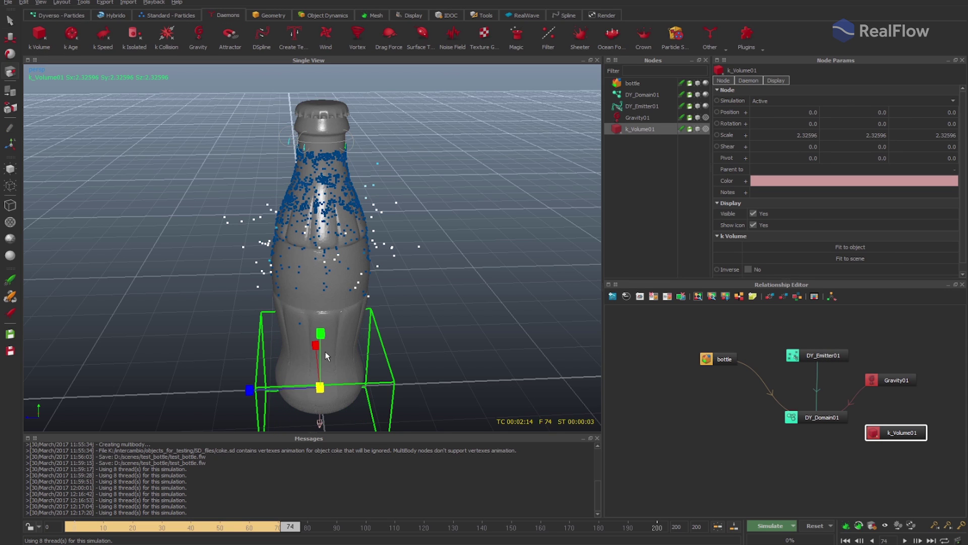
{"action": "left_click_drag", "start_coordinate": [322, 328], "coordinate": [328, 91]}
Raise the k Volume box to a Y position of about 3.38 so it encloses the whole bottle.
{"action": "key", "text": "w"}
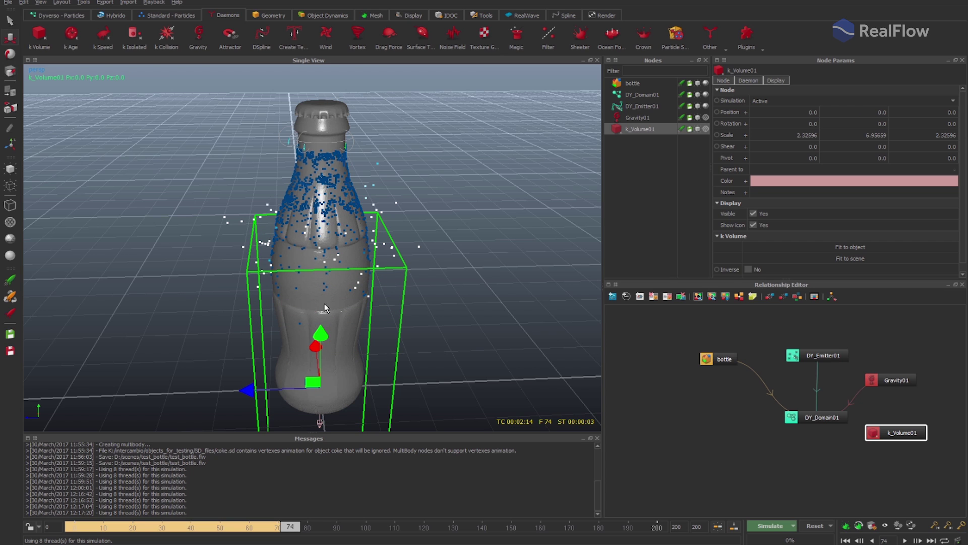
{"action": "left_click_drag", "start_coordinate": [320, 325], "coordinate": [391, 222]}
{"action": "right_click_drag", "start_coordinate": [392, 223], "coordinate": [350, 232], "text": "alt"}
{"action": "left_click_drag", "start_coordinate": [350, 232], "coordinate": [357, 239], "text": "alt"}
{"action": "left_click_drag", "start_coordinate": [293, 228], "coordinate": [293, 192]}
{"action": "key", "text": "2"}
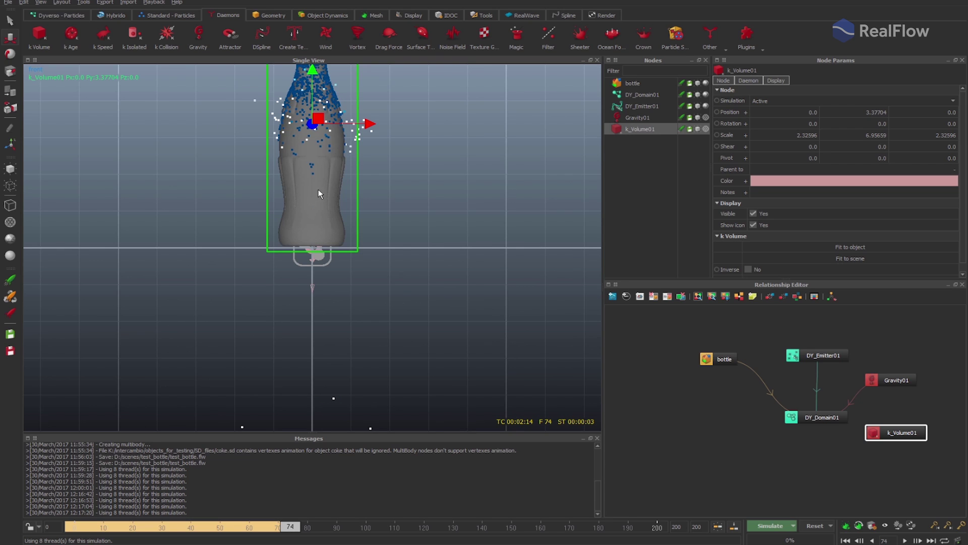
{"action": "scroll", "coordinate": [319, 193], "scroll_direction": "down", "scroll_amount": 2}
{"action": "key", "text": "4"}
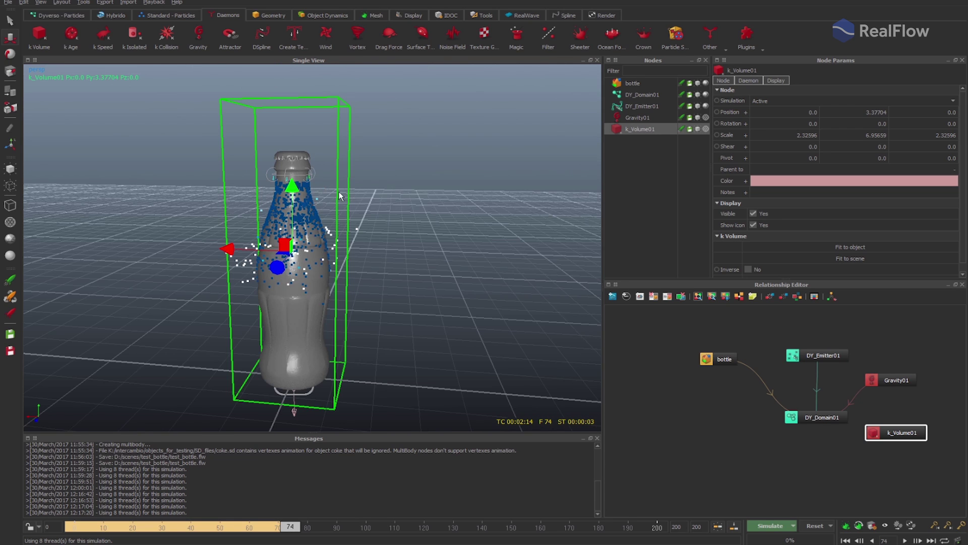
{"action": "left_click_drag", "start_coordinate": [356, 220], "coordinate": [339, 229], "text": "alt"}
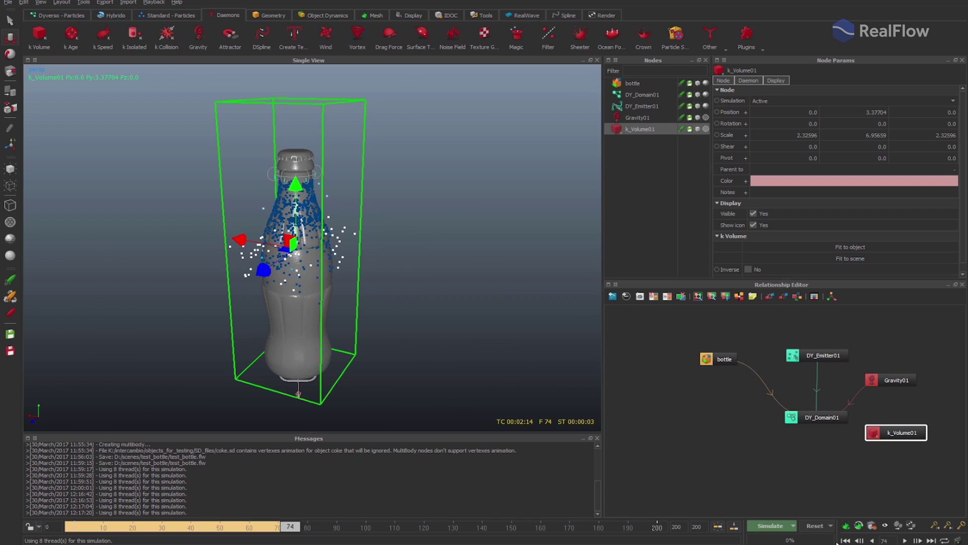
Reset the simulation and link the k Volume daemon to DY_Domain01 in the relationship graph.
{"action": "left_click", "coordinate": [822, 527]}
{"action": "left_click_drag", "start_coordinate": [861, 433], "coordinate": [816, 416]}
{"action": "left_click_drag", "start_coordinate": [910, 426], "coordinate": [915, 416]}
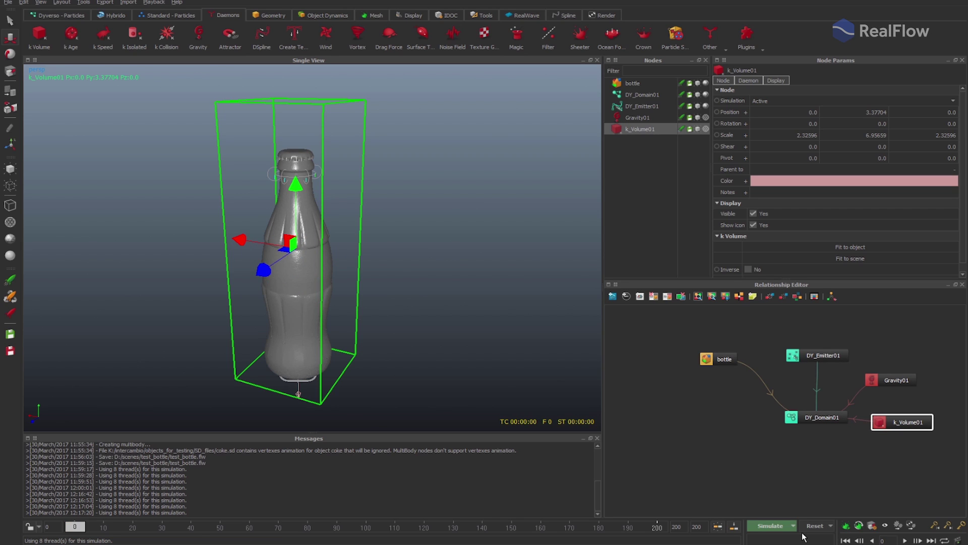
Simulate the particles with the k Volume daemon active, stop the run and reset the simulation.
{"action": "left_click", "coordinate": [780, 527]}
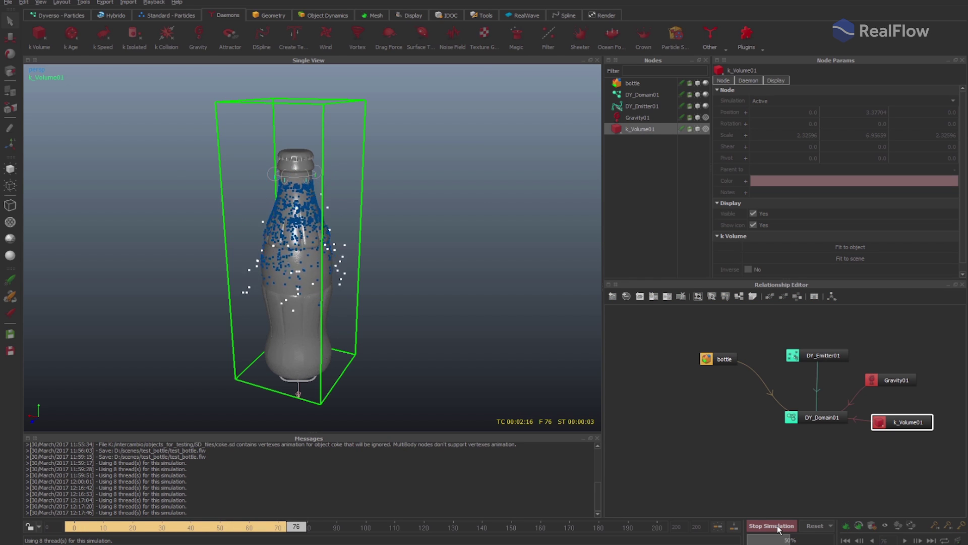
{"action": "left_click", "coordinate": [779, 527]}
{"action": "left_click", "coordinate": [813, 526]}
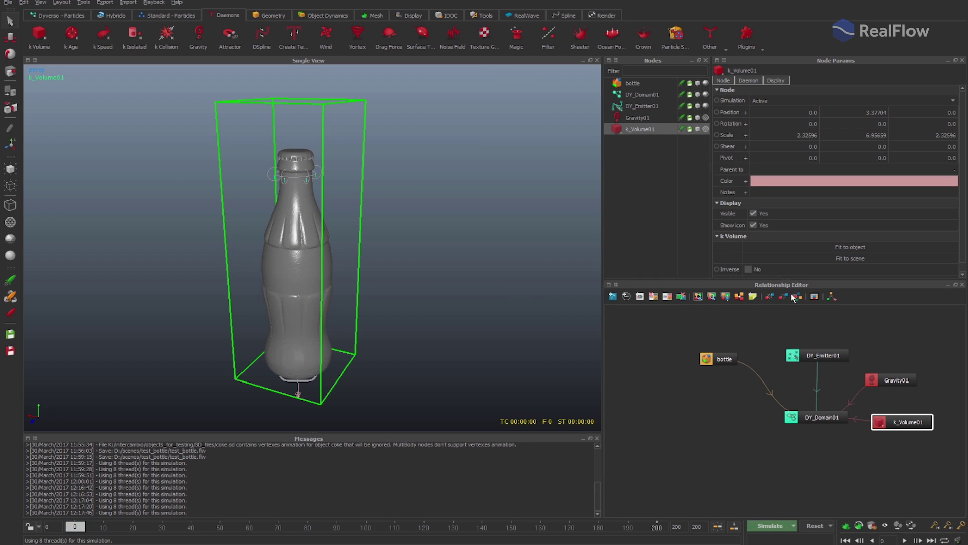
Set the randomness of DY_Emitter01 to 0, test the simulation and reset it.
{"action": "left_click", "coordinate": [651, 107]}
{"action": "double_click", "coordinate": [827, 152]}
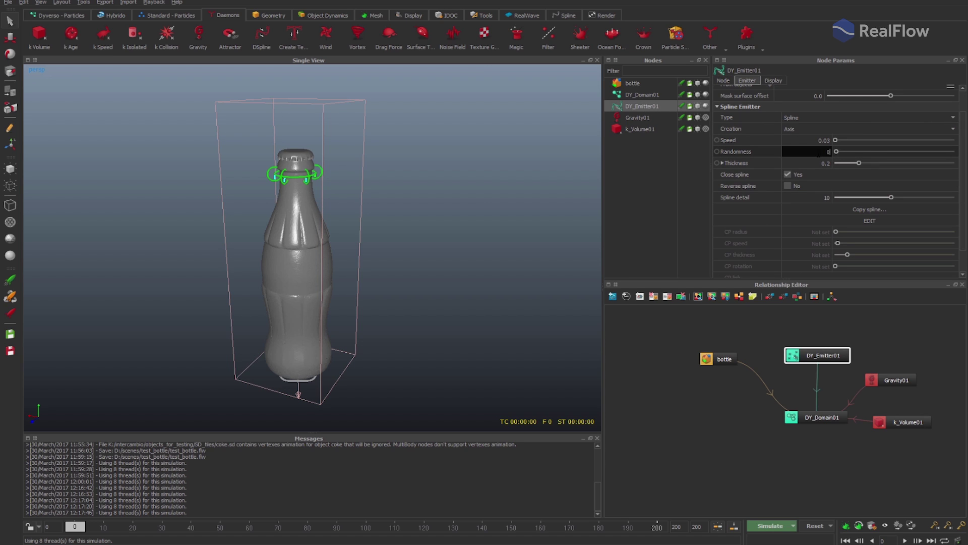
{"action": "key", "text": "Return"}
{"action": "left_click", "coordinate": [771, 526]}
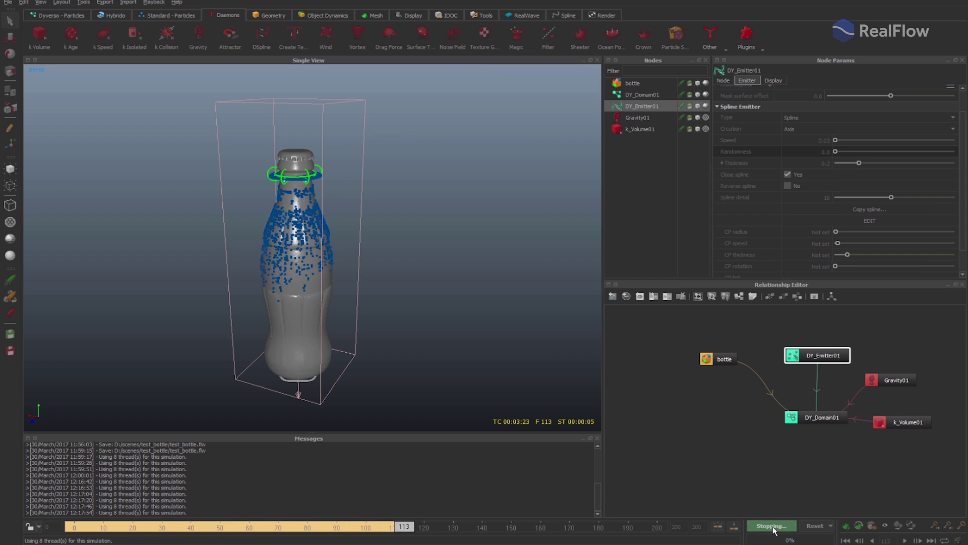
{"action": "left_click", "coordinate": [813, 526]}
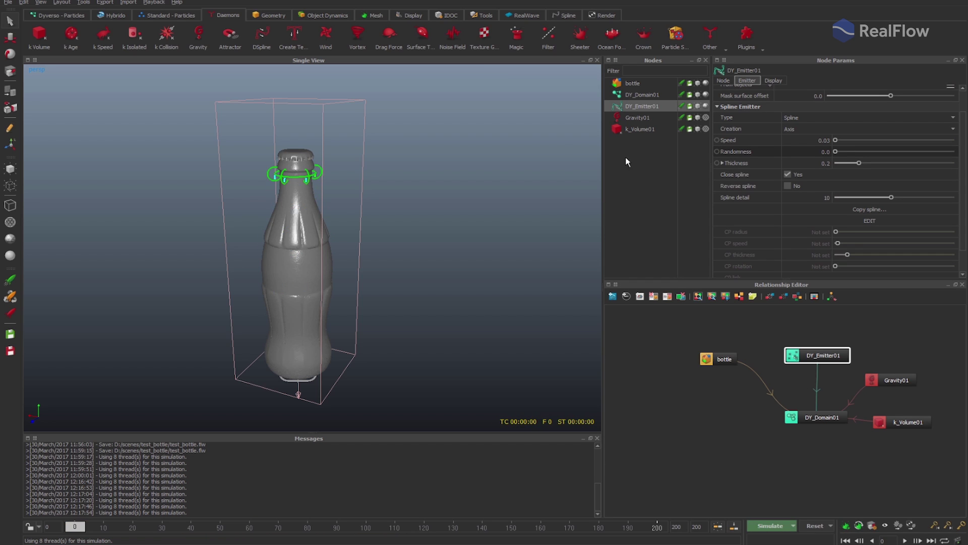
Add a surface tension daemon and set its strength to 200.
{"action": "left_click", "coordinate": [424, 33]}
{"action": "left_click", "coordinate": [747, 81]}
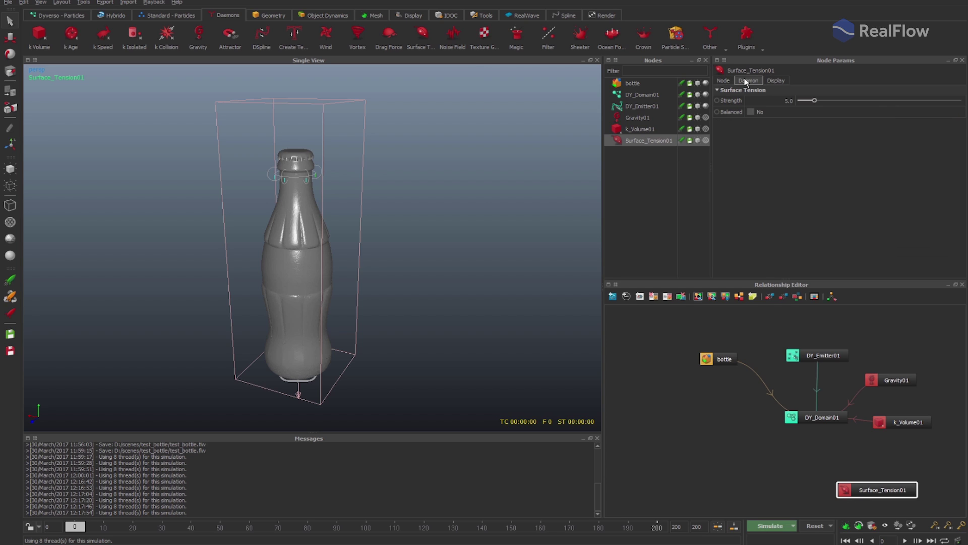
{"action": "left_click", "coordinate": [772, 101]}
{"action": "type", "text": "200"}
{"action": "key", "text": "Return"}
Run a short test simulation, link the surface tension daemon to DY_Domain01 and reset the simulation.
{"action": "left_click", "coordinate": [769, 526]}
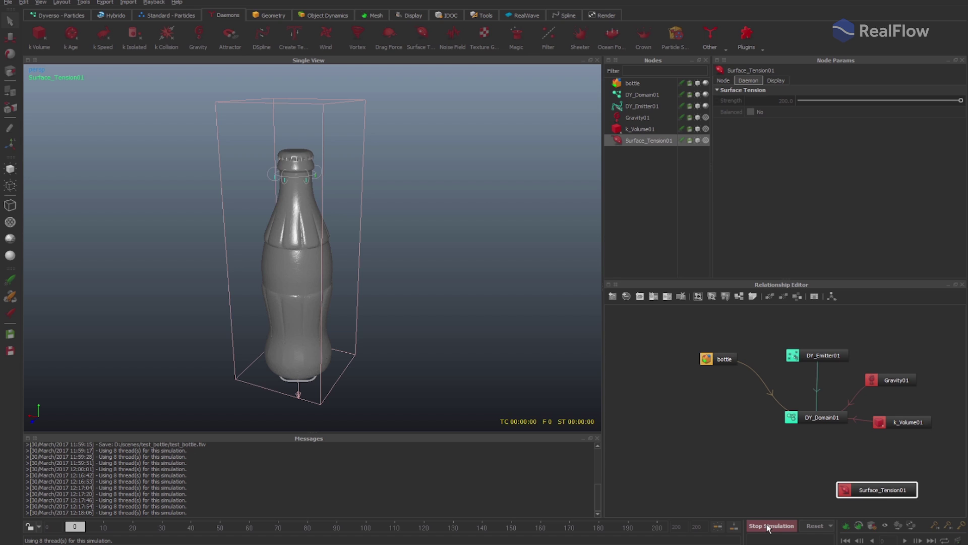
{"action": "left_click", "coordinate": [769, 526]}
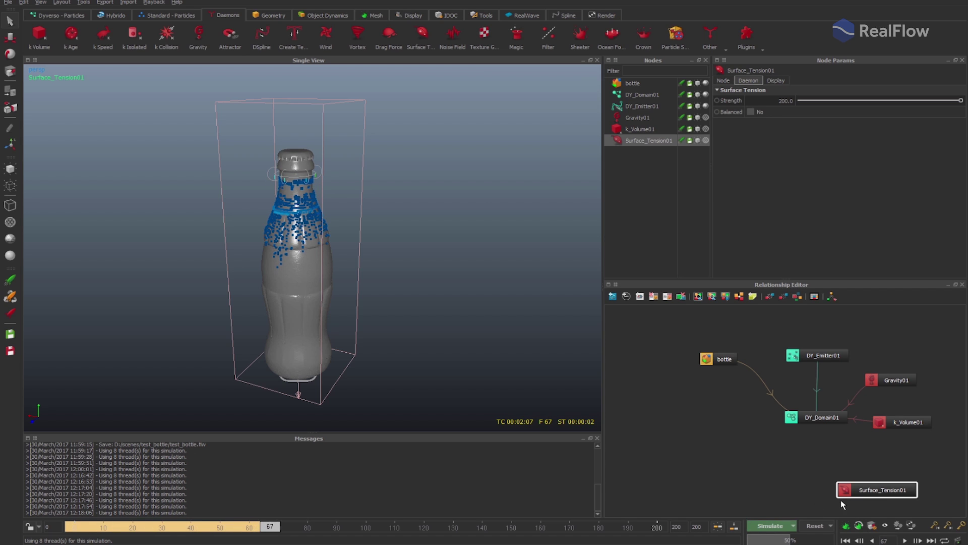
{"action": "left_click_drag", "start_coordinate": [842, 489], "coordinate": [825, 419]}
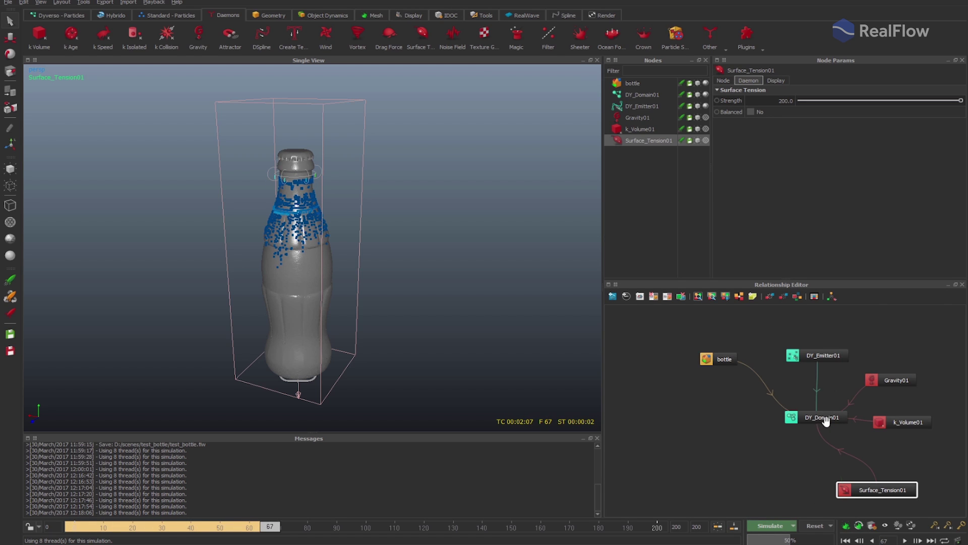
{"action": "left_click", "coordinate": [814, 525]}
Simulate the liquid with surface tension through frame 200, inspect it around the bottle and reset the simulation.
{"action": "left_click", "coordinate": [776, 525]}
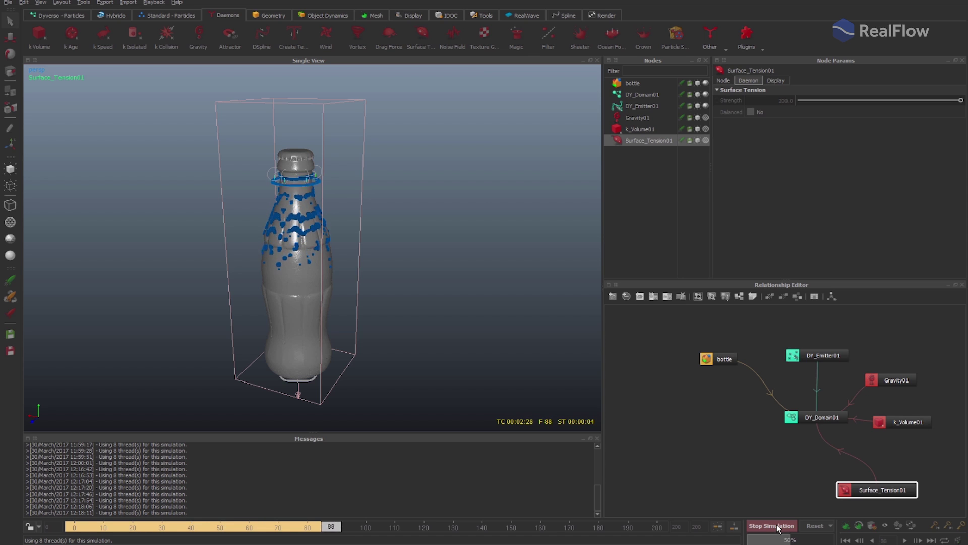
{"action": "mouse_move", "coordinate": [341, 225]}
{"action": "left_mouse_down", "text": "alt"}
{"action": "mouse_move", "coordinate": [407, 222]}
{"action": "mouse_move", "coordinate": [283, 222]}
{"action": "mouse_move", "coordinate": [355, 220]}
{"action": "left_mouse_up", "text": "alt"}
{"action": "left_click", "coordinate": [352, 225]}
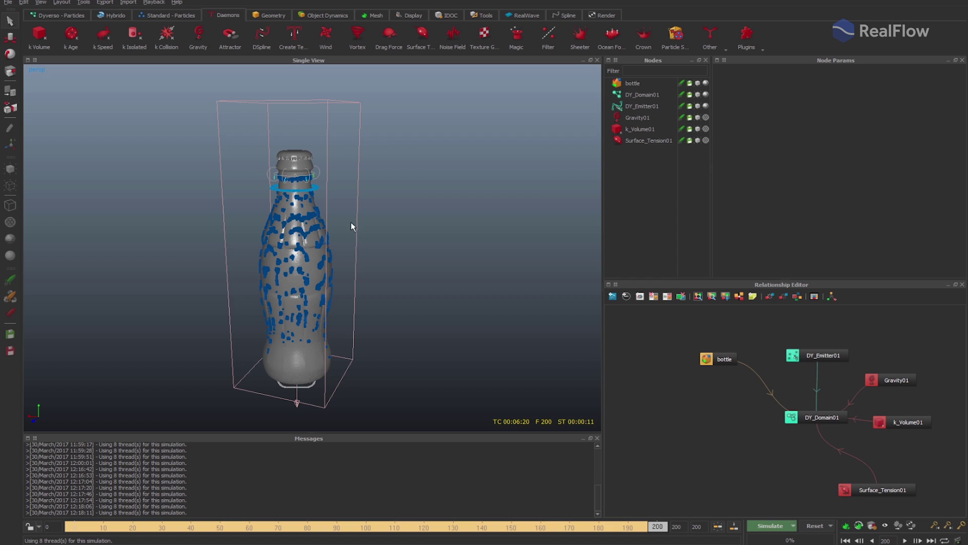
{"action": "left_click", "coordinate": [810, 526]}
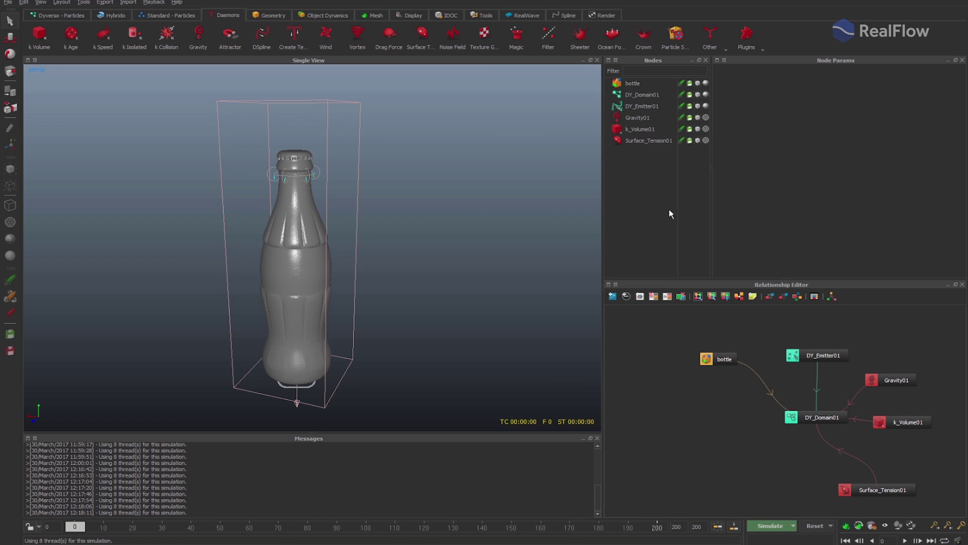
Add a noise field daemon linked to DY_Domain01 and simulate through frame 200, inspecting the liquid around the bottle.
{"action": "left_click", "coordinate": [459, 44]}
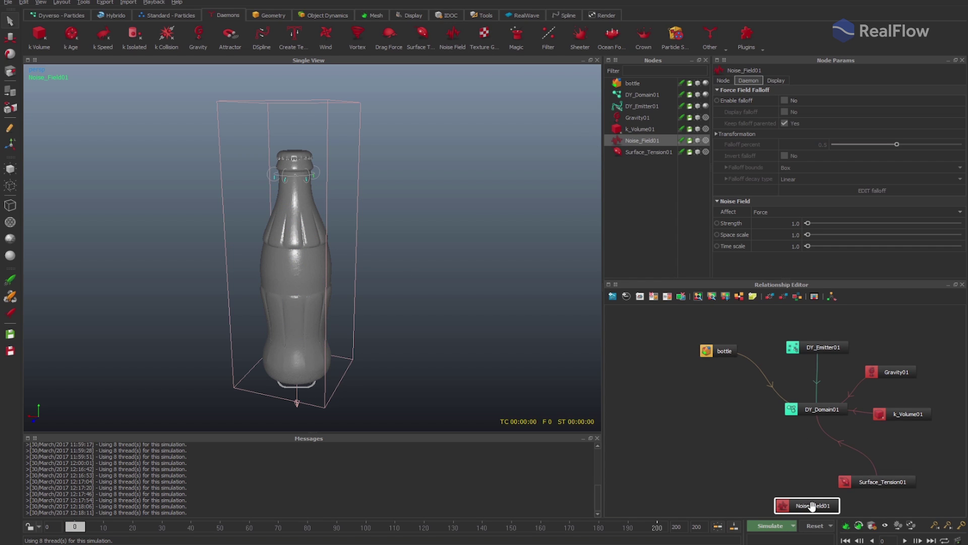
{"action": "left_click_drag", "start_coordinate": [789, 506], "coordinate": [708, 387]}
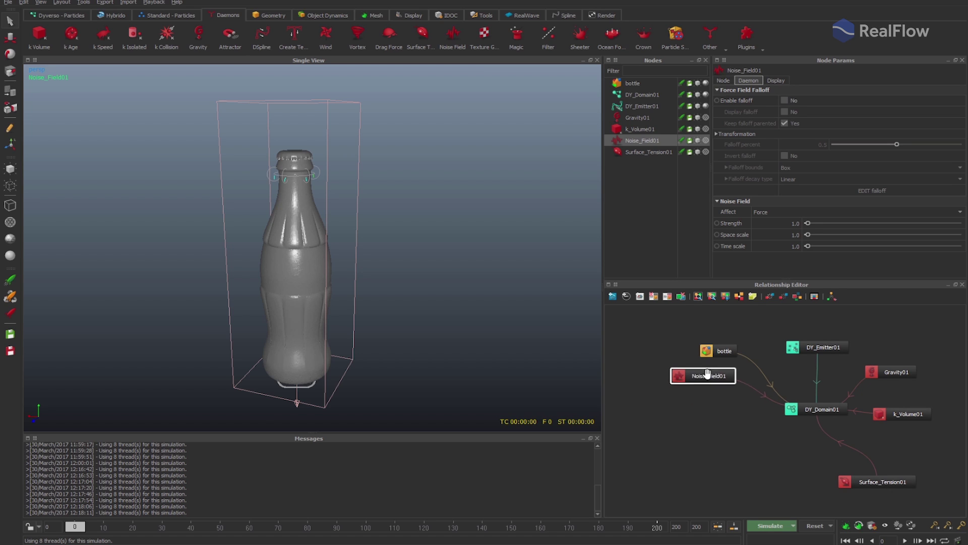
{"action": "left_click", "coordinate": [776, 527]}
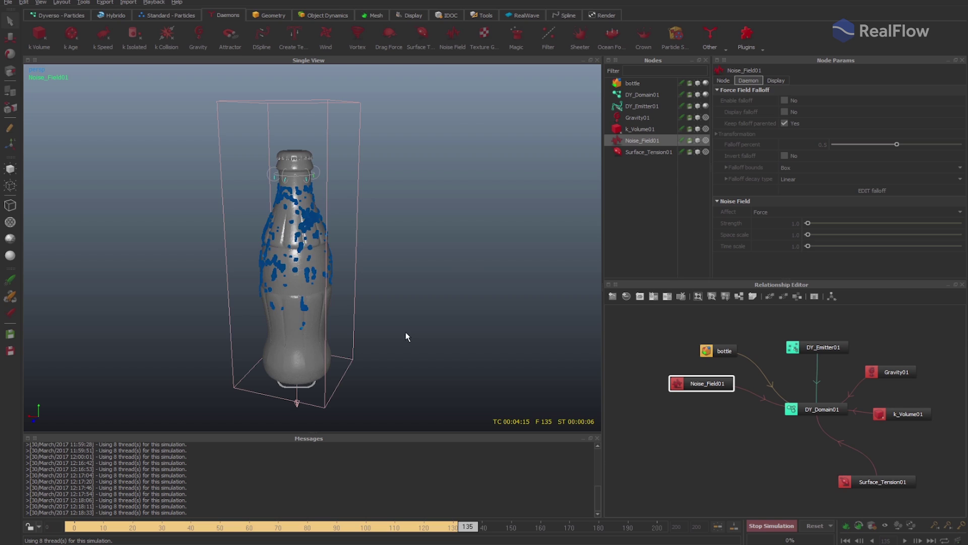
{"action": "left_click_drag", "start_coordinate": [405, 332], "coordinate": [338, 295], "text": "alt"}
{"action": "scroll", "coordinate": [336, 294], "scroll_direction": "up", "scroll_amount": 2}
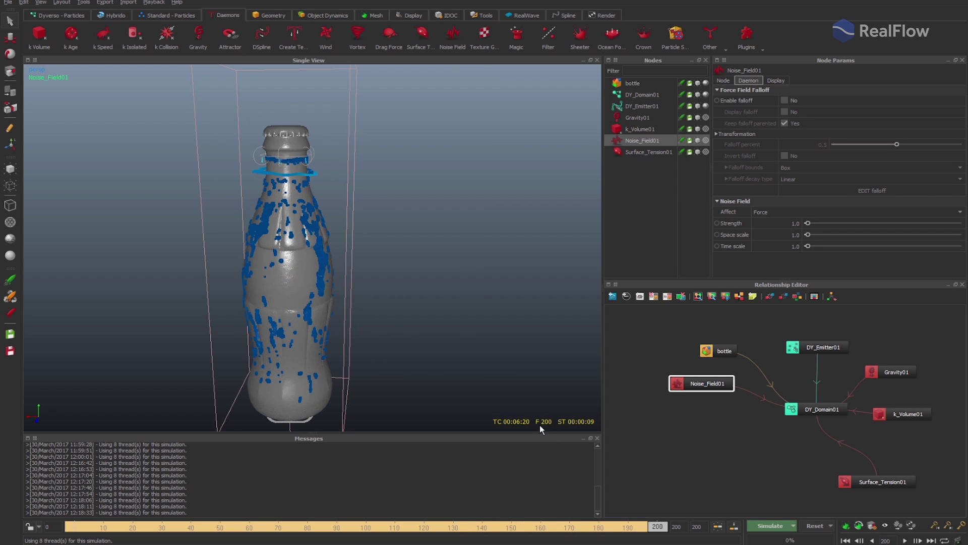
{"action": "mouse_move", "coordinate": [498, 379]}
{"action": "left_mouse_down", "text": "alt"}
{"action": "mouse_move", "coordinate": [365, 376]}
{"action": "mouse_move", "coordinate": [485, 378]}
{"action": "left_mouse_up", "text": "alt"}
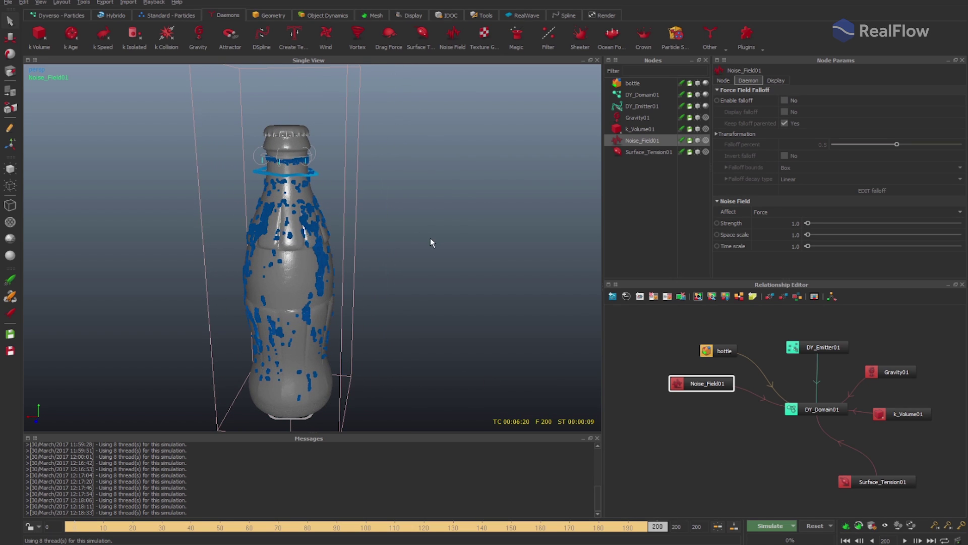
{"action": "left_click_drag", "start_coordinate": [430, 238], "coordinate": [558, 157], "text": "alt"}
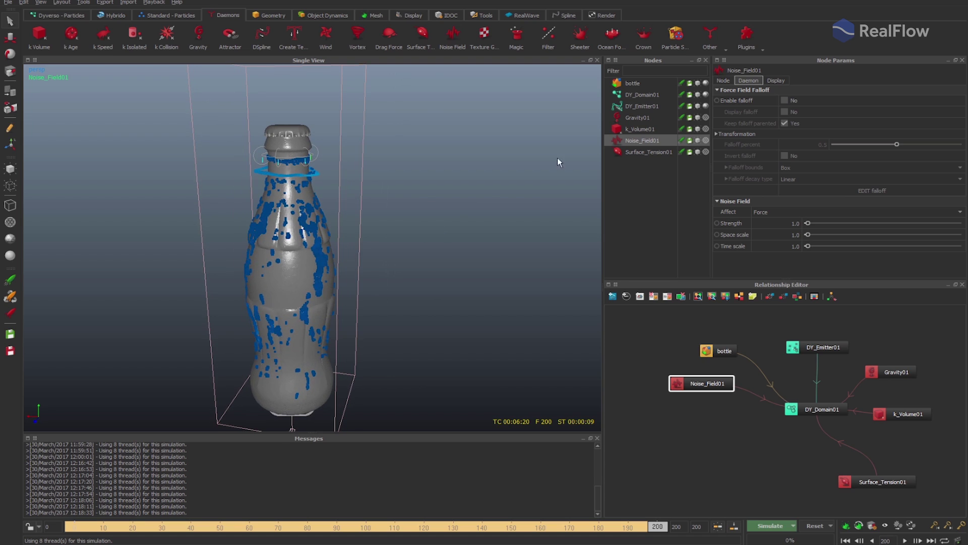
Set the thickness of DY_Emitter01 to 0.5.
{"action": "left_click", "coordinate": [642, 107]}
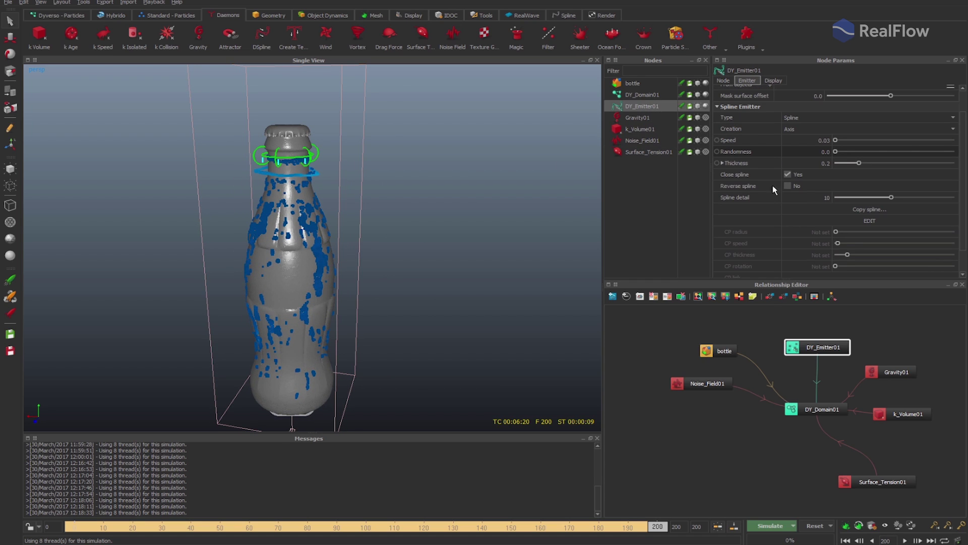
{"action": "double_click", "coordinate": [816, 164]}
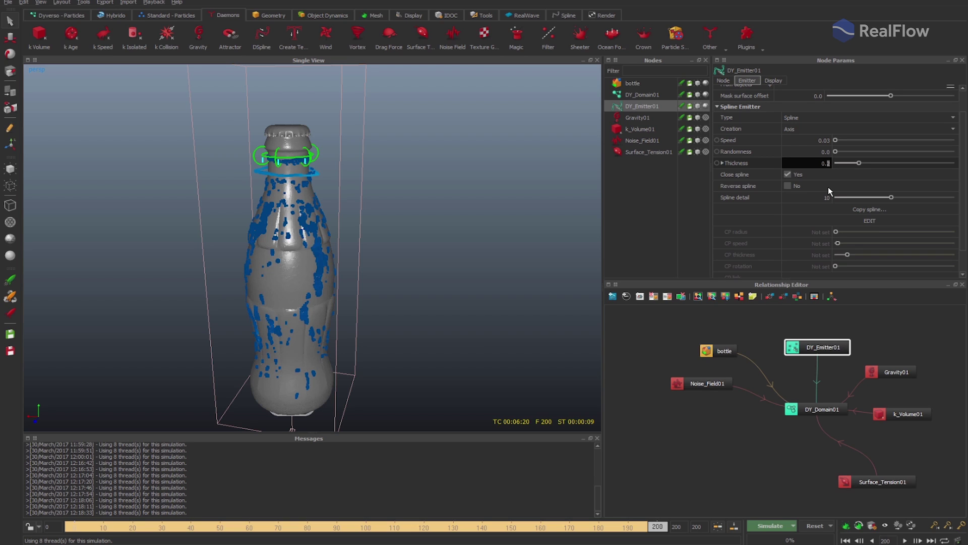
{"action": "type", "text": "0.5"}
{"action": "key", "text": "Return"}
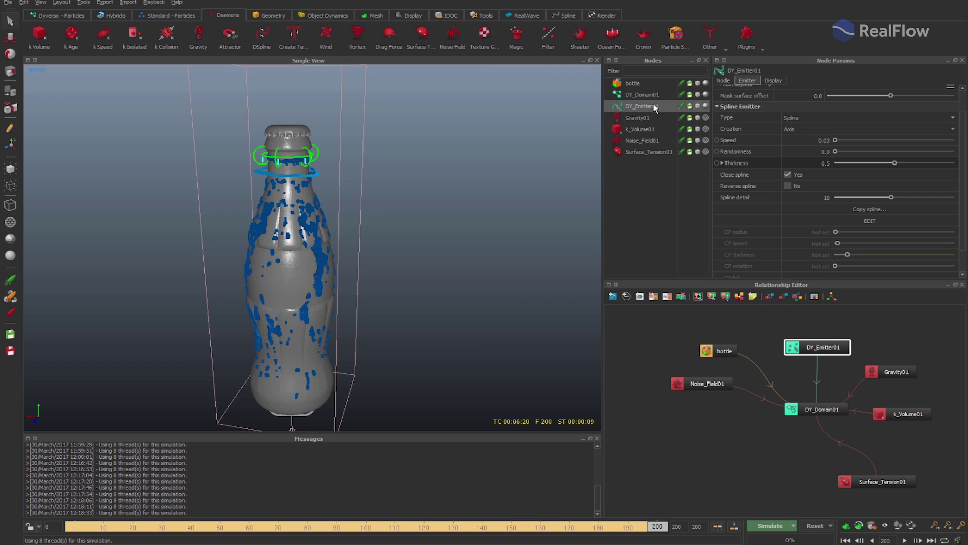
Try unlinking the bottle from DY_Domain01 and assigning it as the emission mask object of DY_Emitter01 instead.
{"action": "left_click_drag", "start_coordinate": [964, 162], "coordinate": [964, 126]}
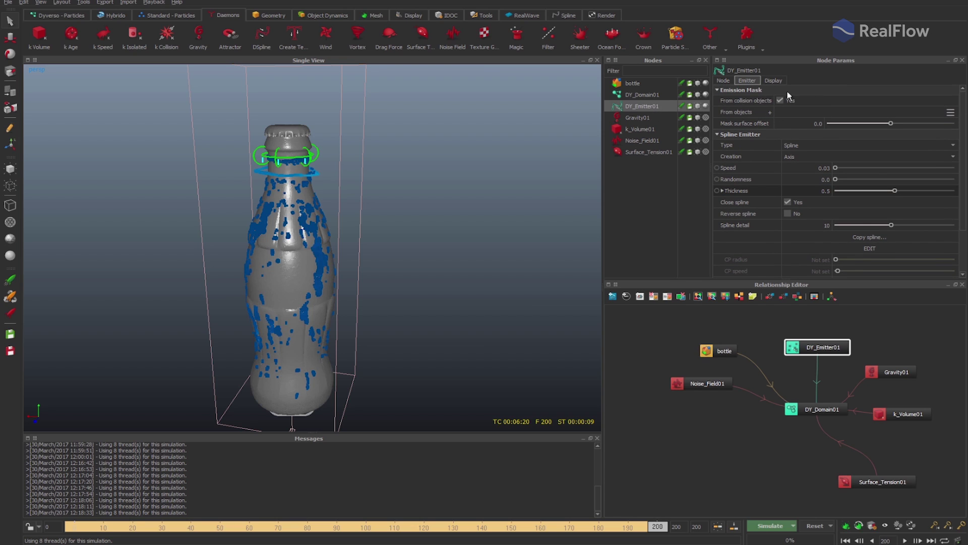
{"action": "left_click", "coordinate": [296, 265]}
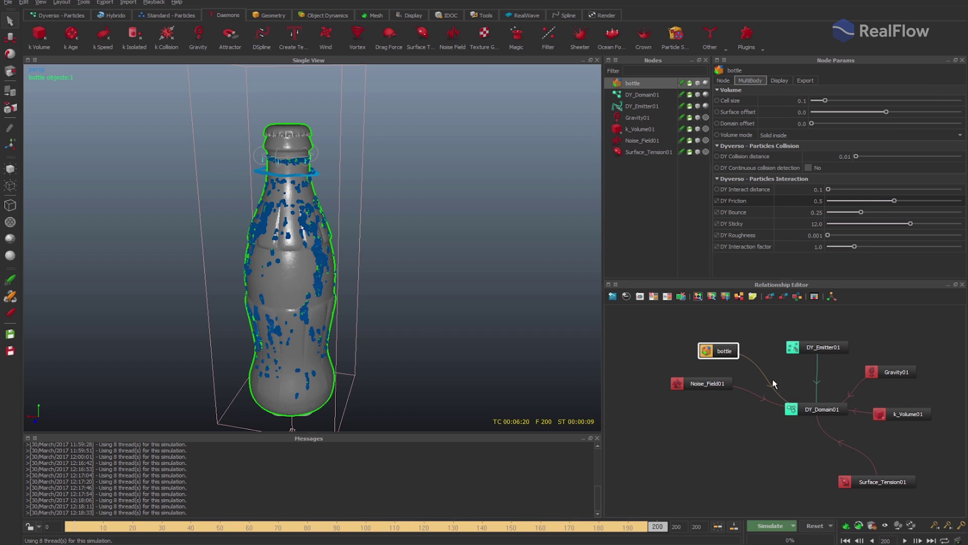
{"action": "left_click_drag", "start_coordinate": [767, 366], "coordinate": [757, 377]}
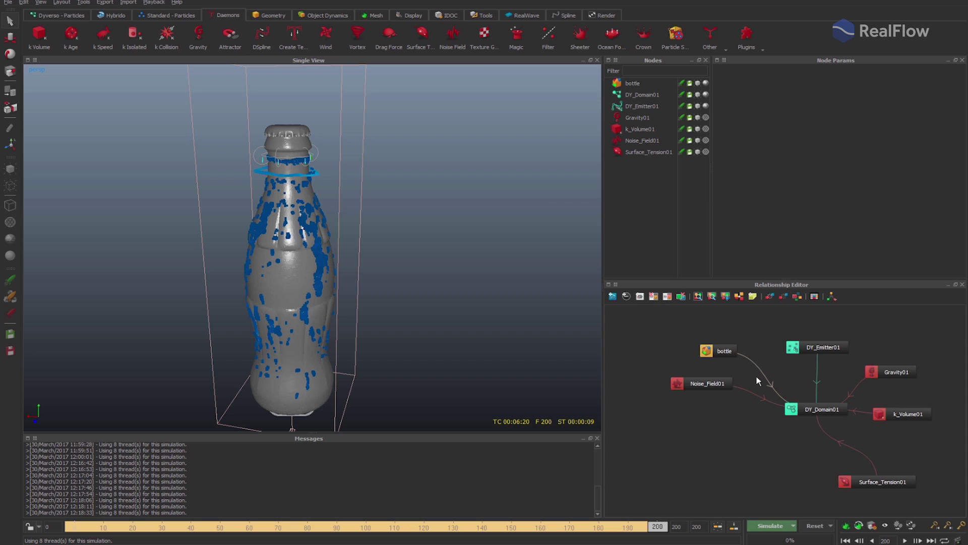
{"action": "left_click", "coordinate": [646, 108]}
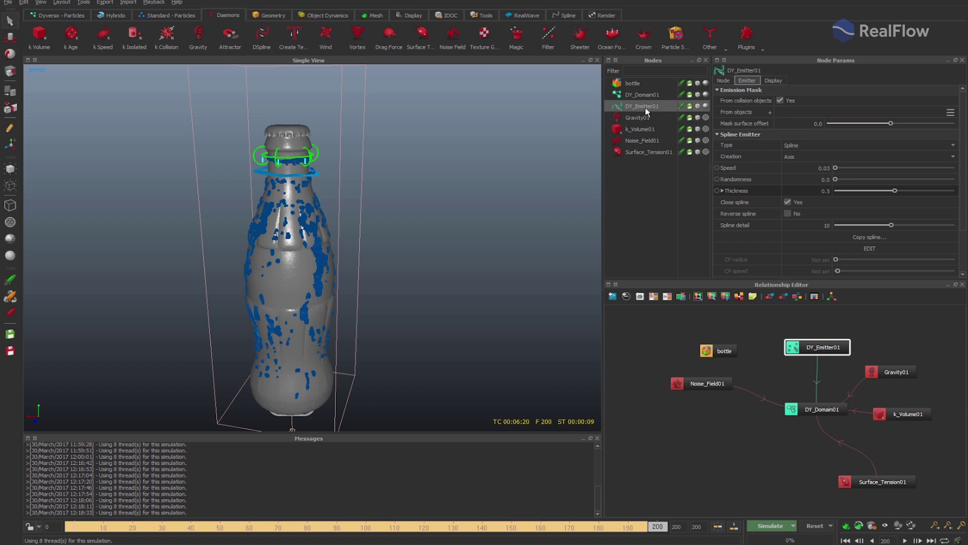
{"action": "left_click", "coordinate": [950, 112]}
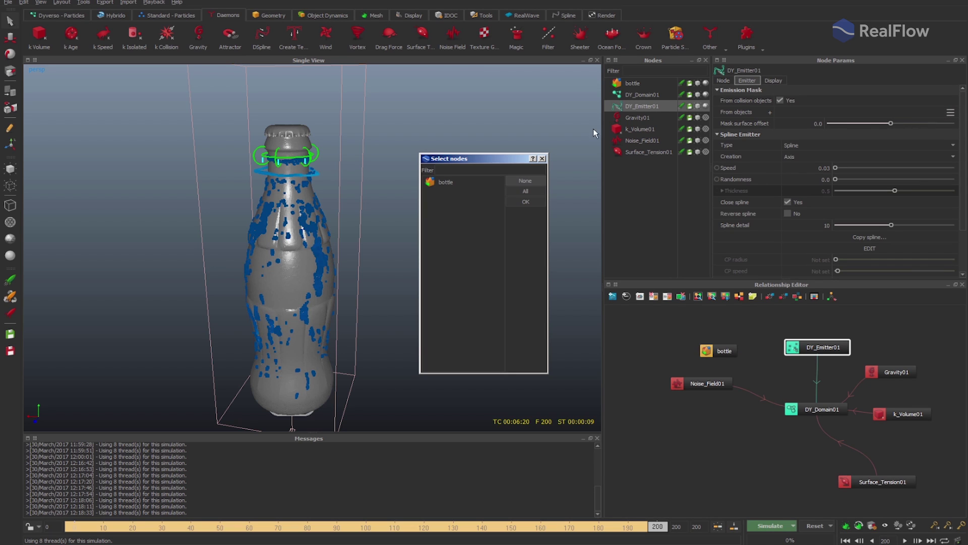
{"action": "left_click", "coordinate": [455, 184]}
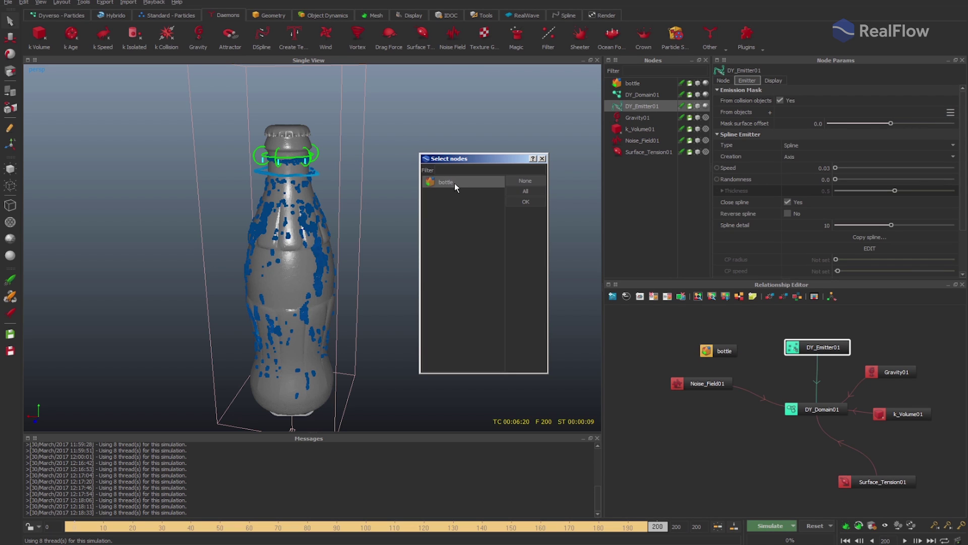
{"action": "left_click", "coordinate": [516, 200]}
Reset the scene, test the simulation with the bottle as emission mask only, and reset it again.
{"action": "left_click", "coordinate": [815, 527]}
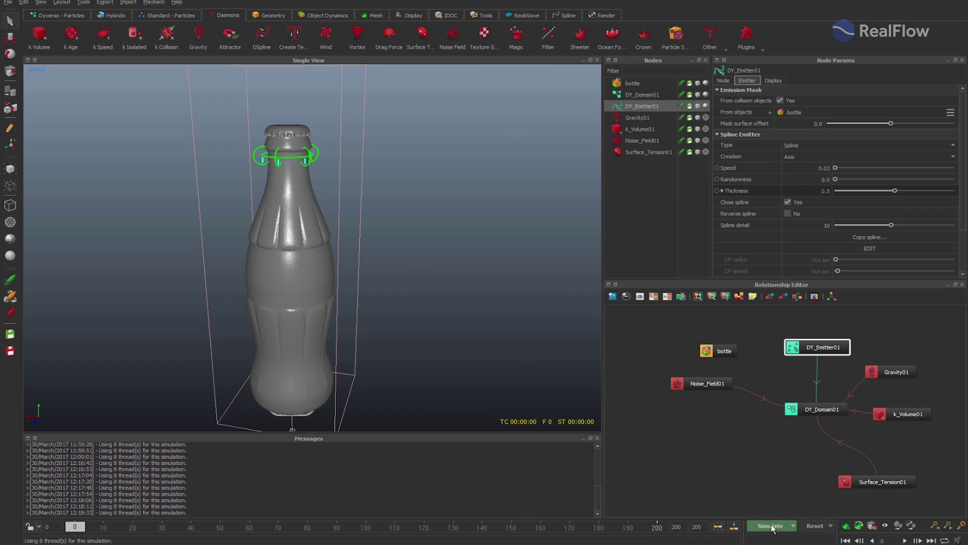
{"action": "left_click", "coordinate": [770, 526]}
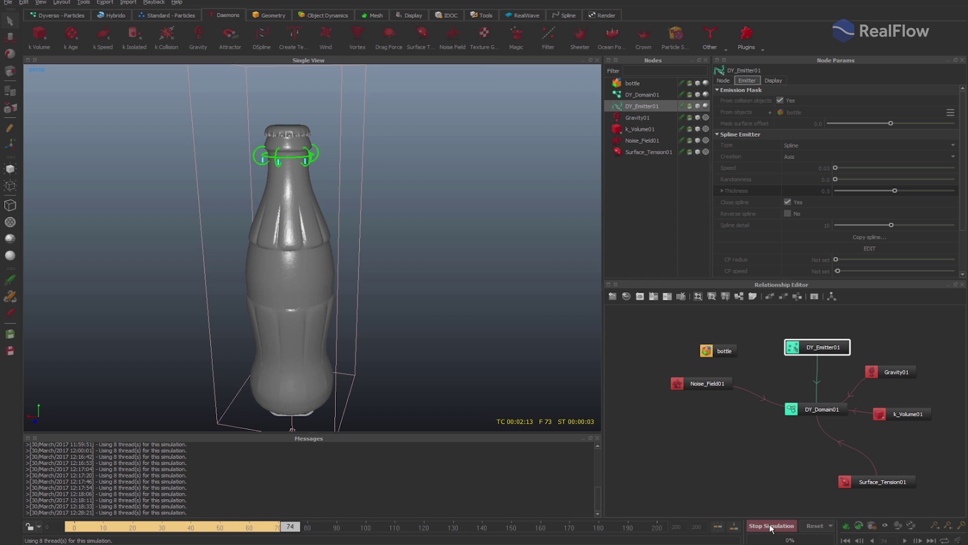
{"action": "left_click", "coordinate": [770, 526]}
{"action": "left_click", "coordinate": [815, 526]}
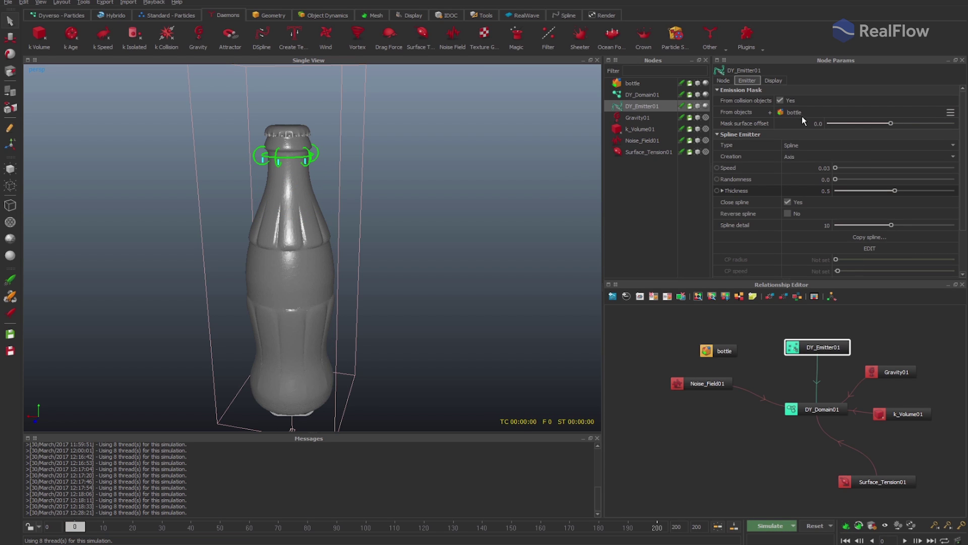
Remove the bottle from the emission mask objects of DY_Emitter01 and link it to DY_Domain01 again.
{"action": "left_click", "coordinate": [950, 112]}
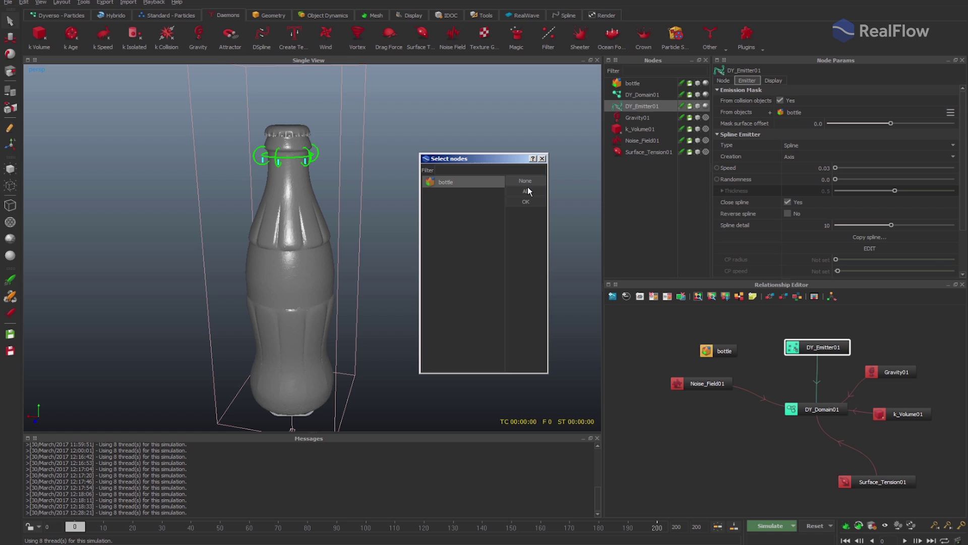
{"action": "left_click", "coordinate": [526, 202]}
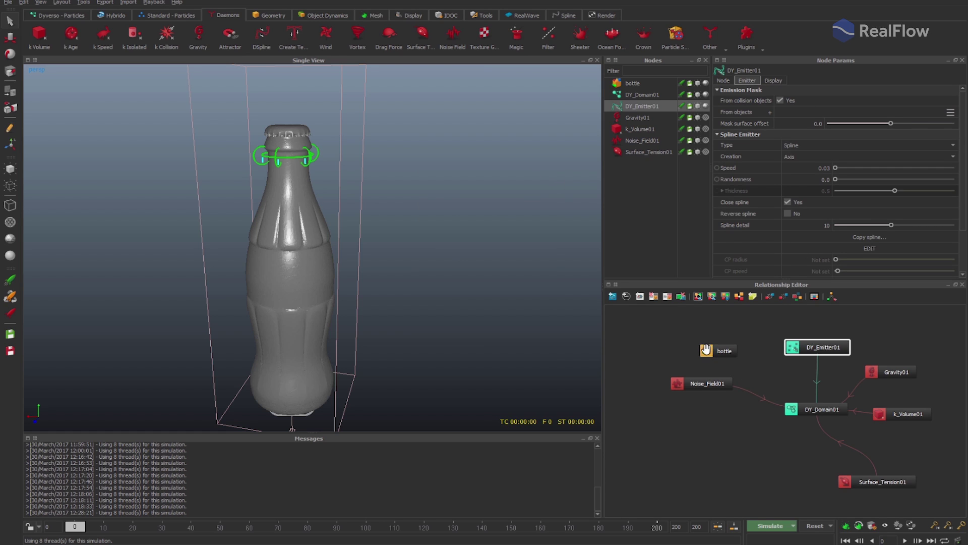
{"action": "left_click", "coordinate": [734, 351]}
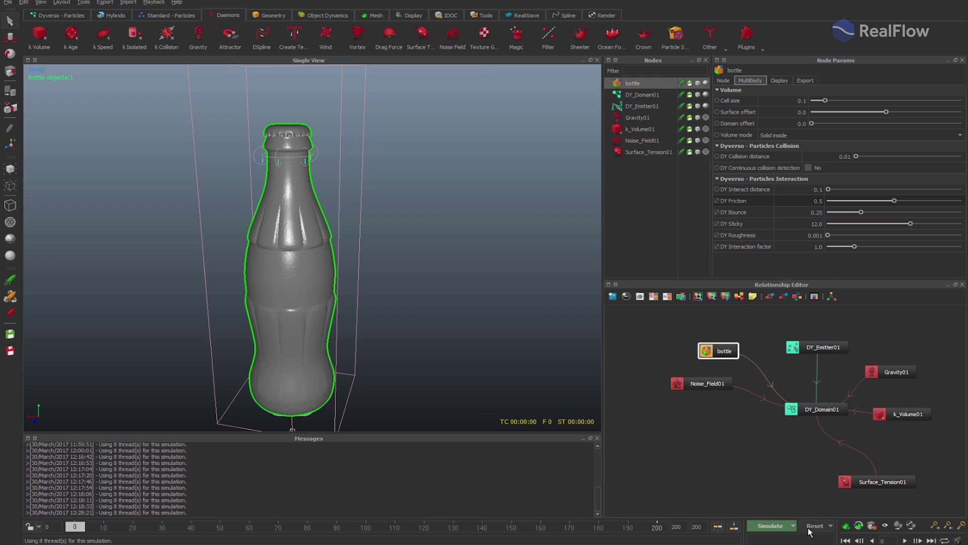
Run a short test simulation of the thicker emitter with the bottle linked to the domain, and reset it.
{"action": "left_click", "coordinate": [762, 526]}
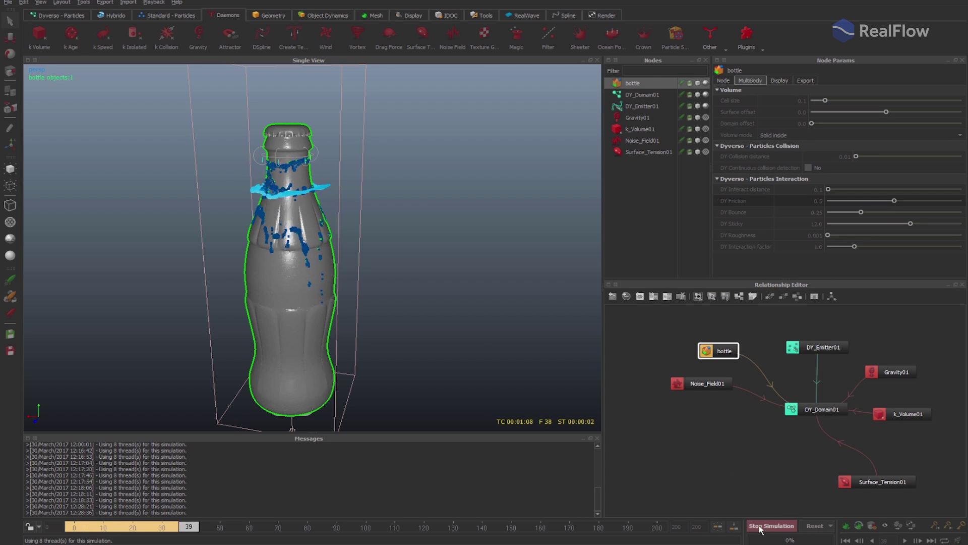
{"action": "left_click", "coordinate": [761, 526]}
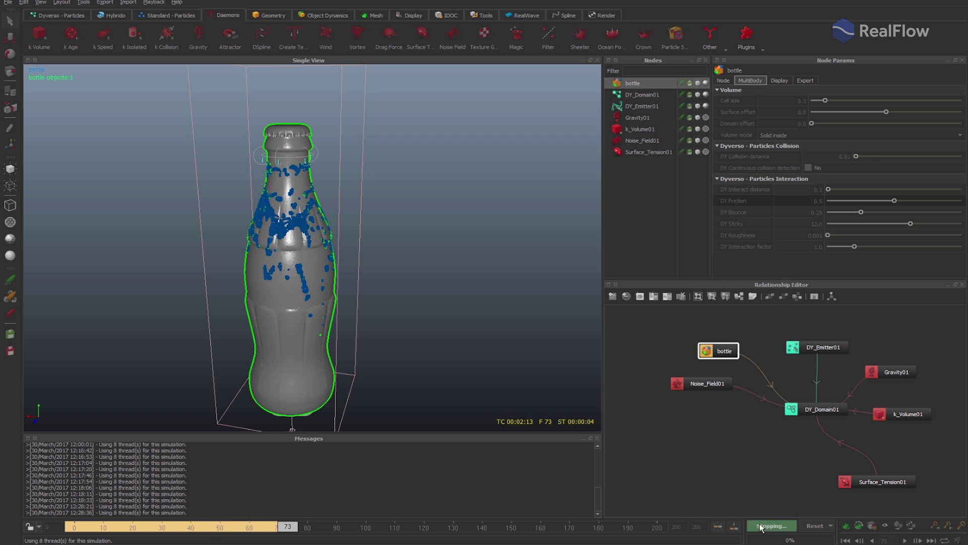
{"action": "left_click", "coordinate": [815, 525]}
Duplicate DY_Emitter01, move the copy down to the bottle's shoulder and scale it up to encircle the glass.
{"action": "left_click", "coordinate": [649, 107]}
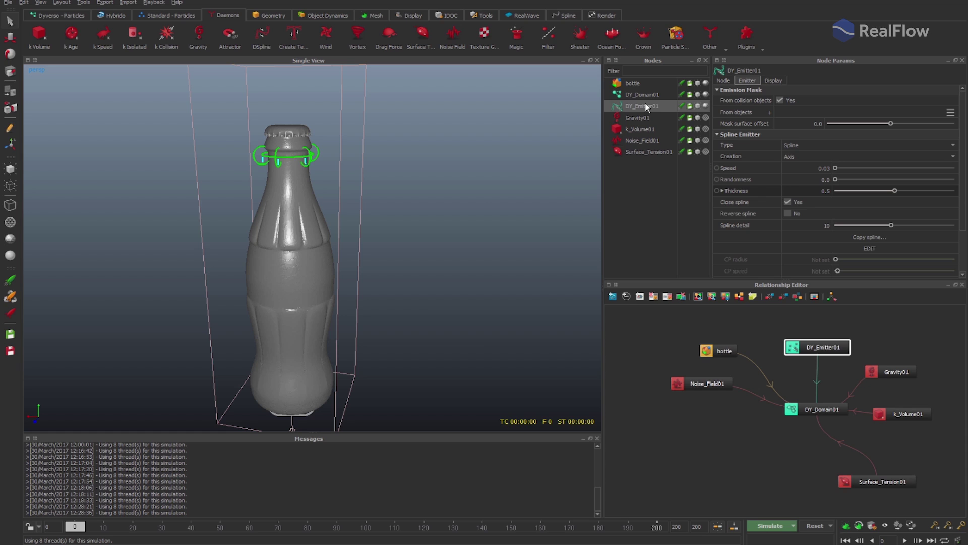
{"action": "key", "text": "ctrl+d"}
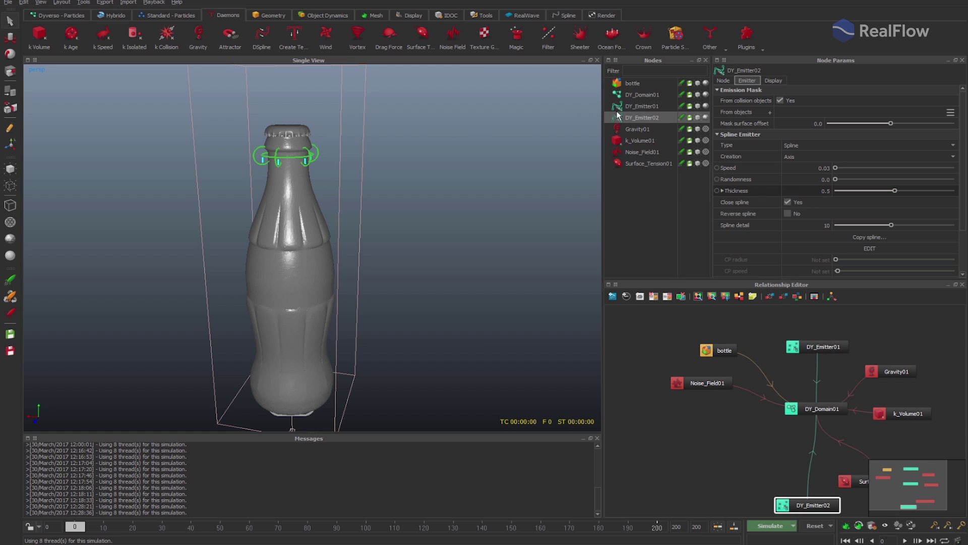
{"action": "key", "text": "w"}
{"action": "left_click_drag", "start_coordinate": [281, 83], "coordinate": [288, 166]}
{"action": "key", "text": "r"}
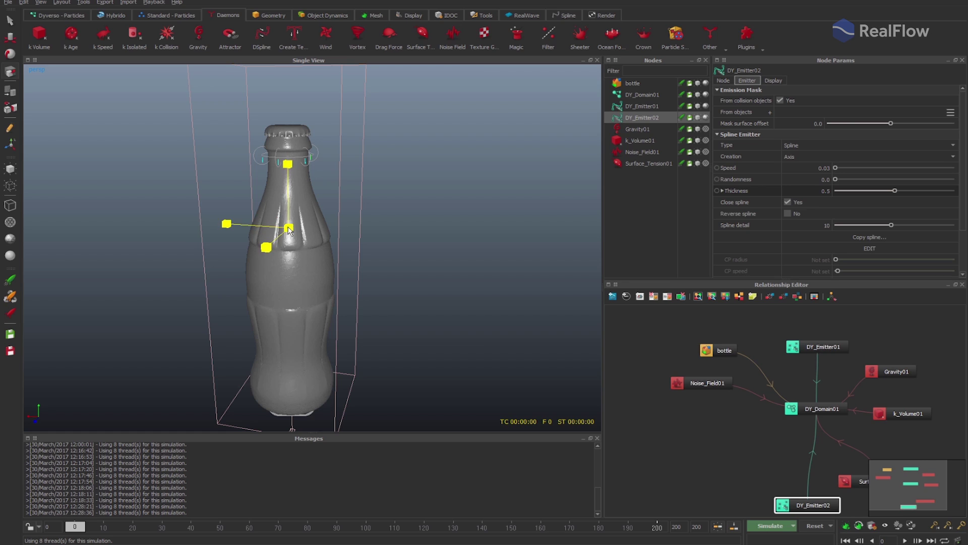
{"action": "left_click_drag", "start_coordinate": [299, 230], "coordinate": [308, 225]}
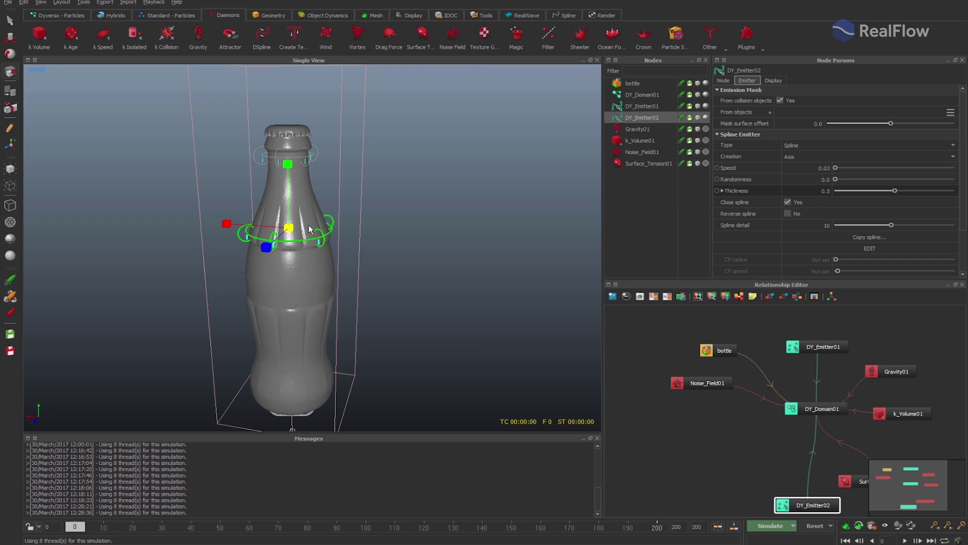
Duplicate DY_Emitter02 and move the copy down around the lower part of the bottle.
{"action": "key", "text": "ctrl+d"}
{"action": "key", "text": "w"}
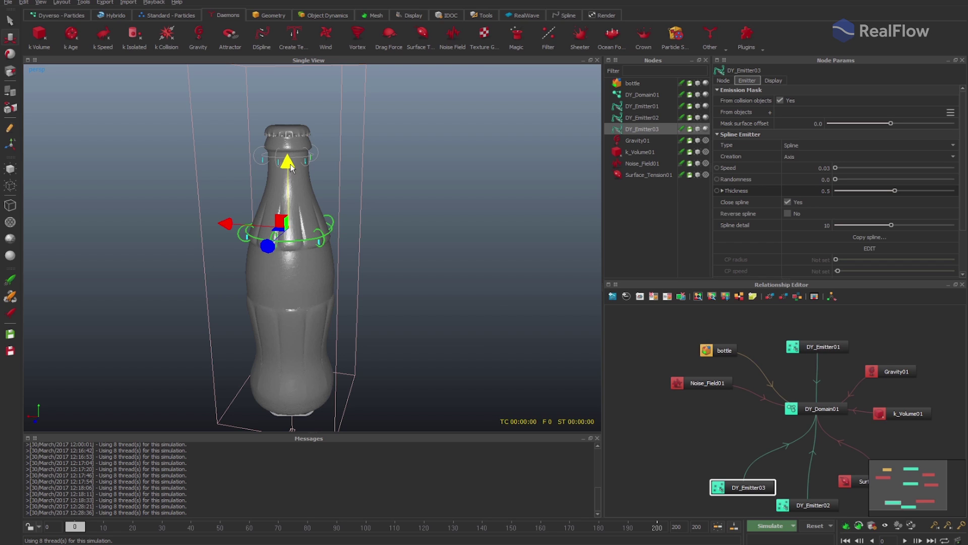
{"action": "left_click_drag", "start_coordinate": [289, 170], "coordinate": [292, 292]}
{"action": "key", "text": "r"}
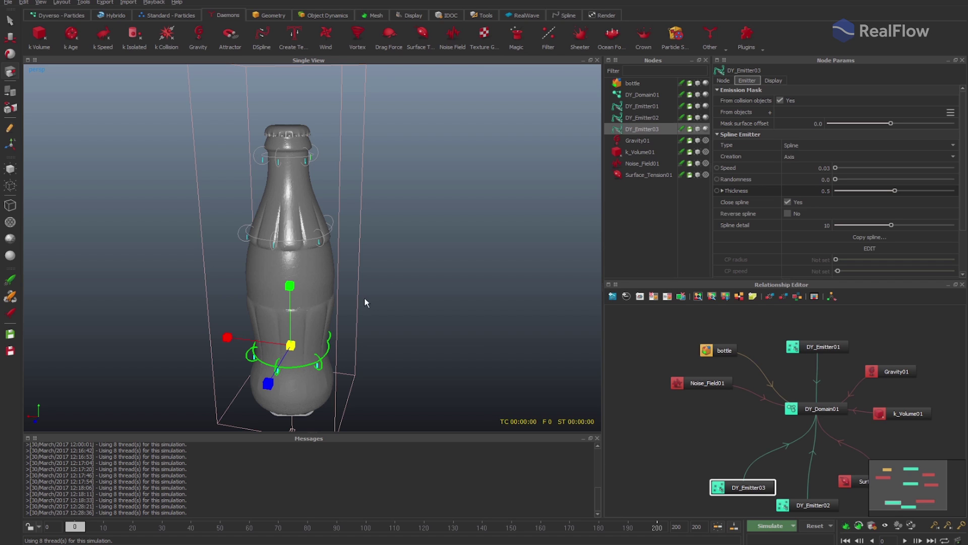
Run a test simulation with all three emitters and stop it at about frame 70.
{"action": "middle_click_drag", "start_coordinate": [793, 410], "coordinate": [758, 390]}
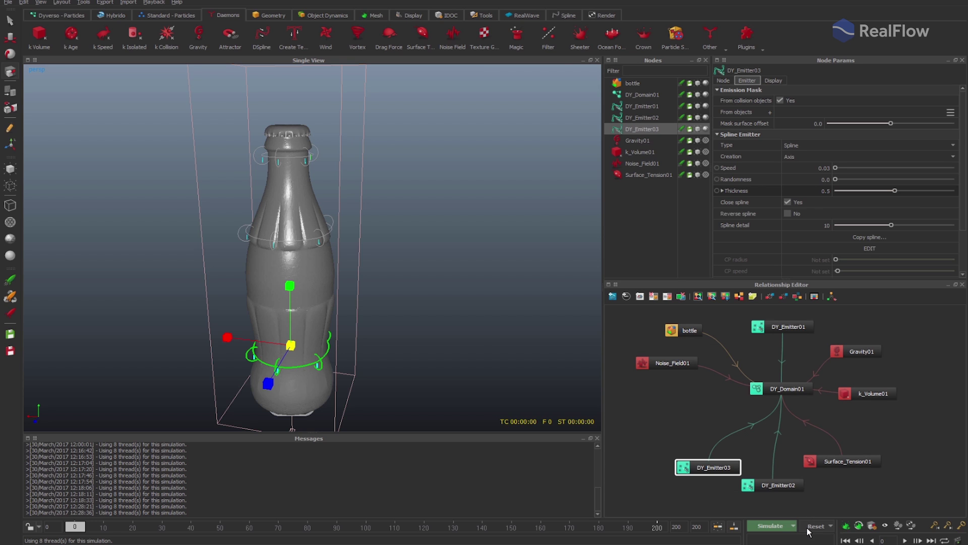
{"action": "left_click", "coordinate": [776, 526]}
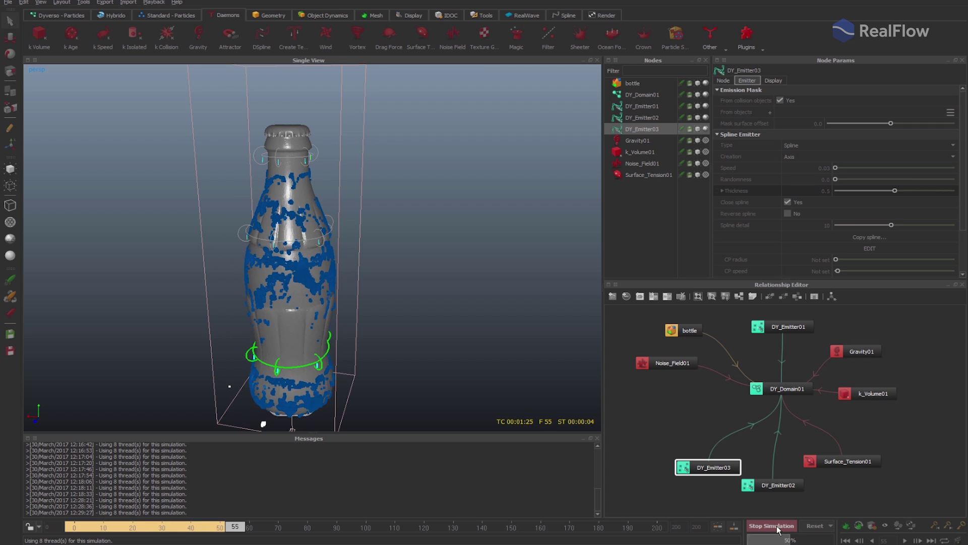
{"action": "left_click", "coordinate": [777, 526]}
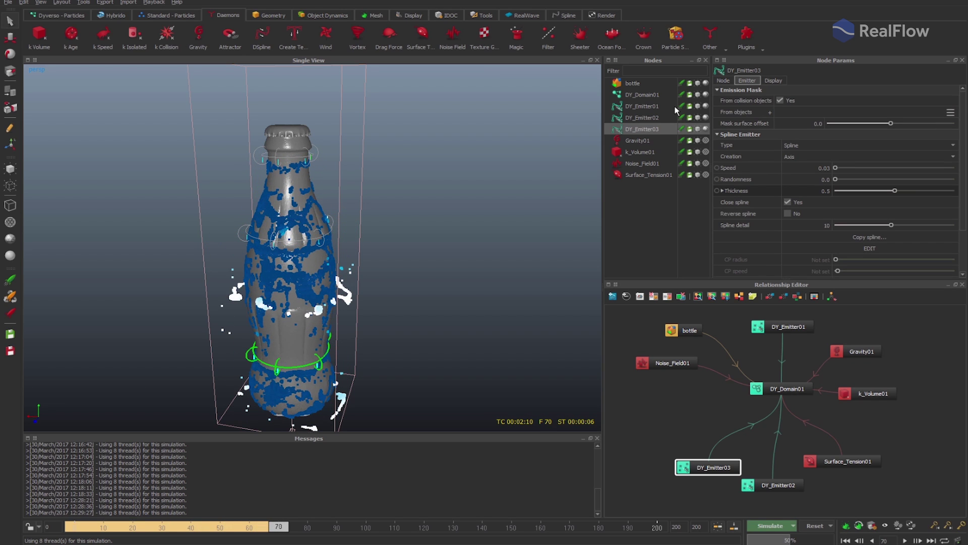
Set the thickness of DY_Emitter01, DY_Emitter02 and DY_Emitter03 to 0.2 together.
{"action": "left_click", "coordinate": [640, 105]}
{"action": "left_click", "coordinate": [643, 129], "text": "shift"}
{"action": "left_click", "coordinate": [807, 191]}
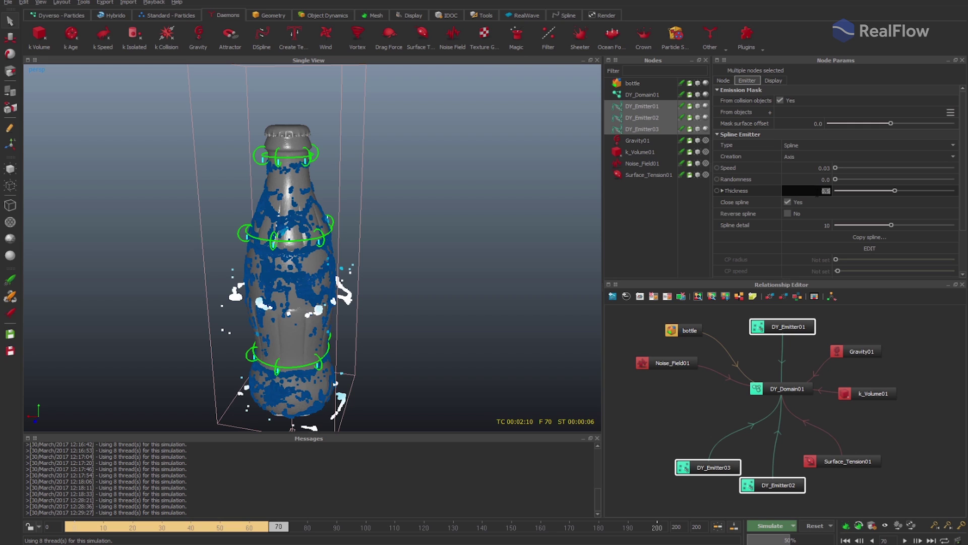
{"action": "type", "text": "0.2"}
{"action": "key", "text": "Return"}
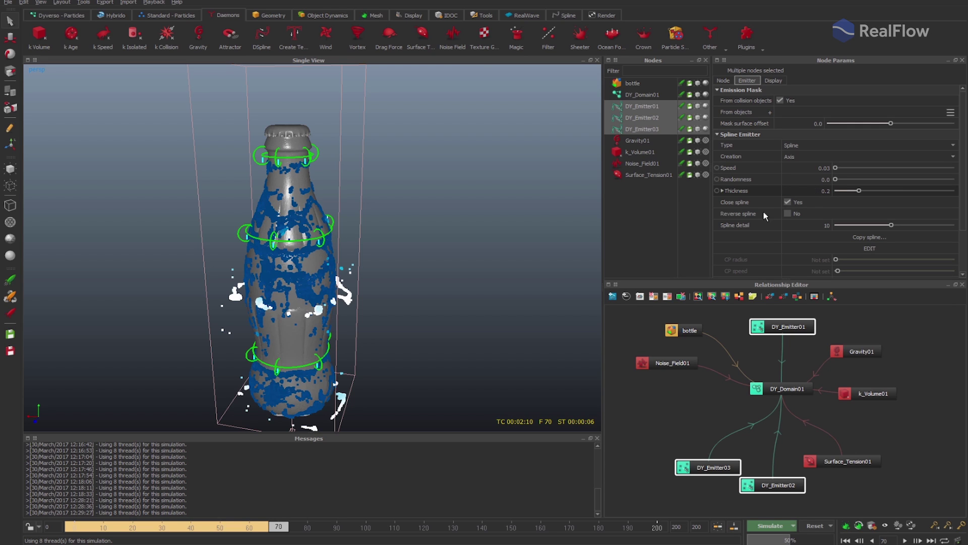
Reset the scene, simulate the three 0.2-thick emitters and stop at about frame 113.
{"action": "left_click", "coordinate": [809, 525]}
{"action": "left_click", "coordinate": [784, 527]}
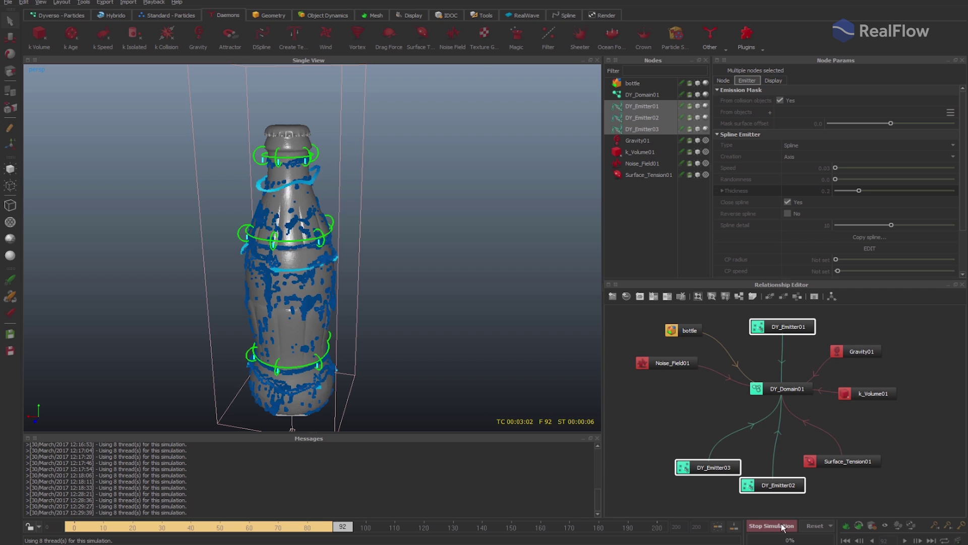
{"action": "left_click", "coordinate": [781, 525]}
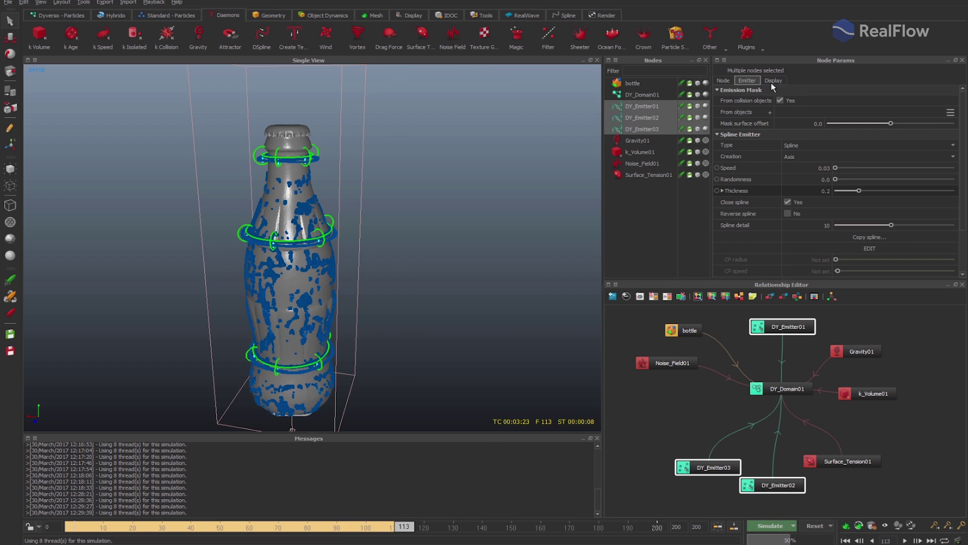
Set the speed of all three emitters to 0, then continue the simulation and stop it at about frame 144.
{"action": "double_click", "coordinate": [810, 171]}
{"action": "type", "text": "0"}
{"action": "key", "text": "Return"}
{"action": "left_click", "coordinate": [770, 527]}
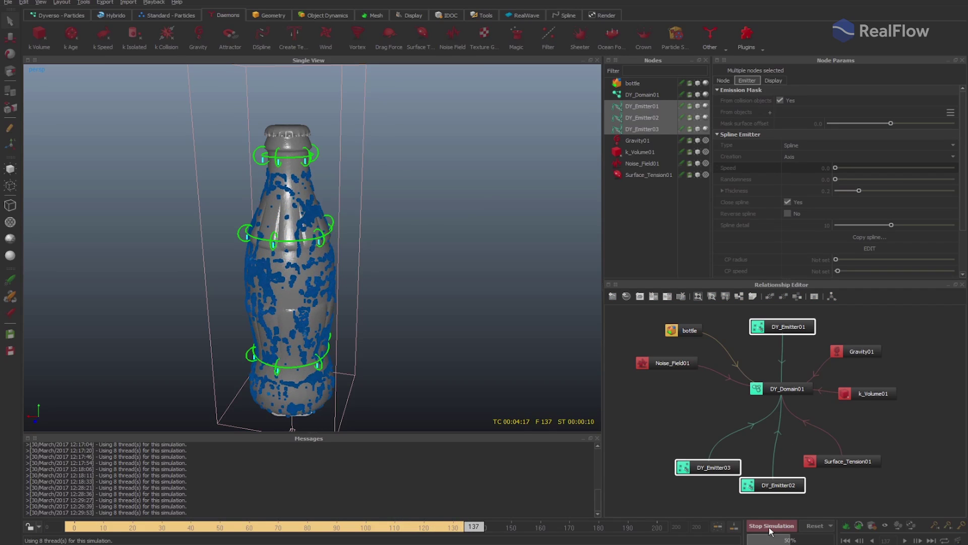
{"action": "left_click", "coordinate": [770, 527]}
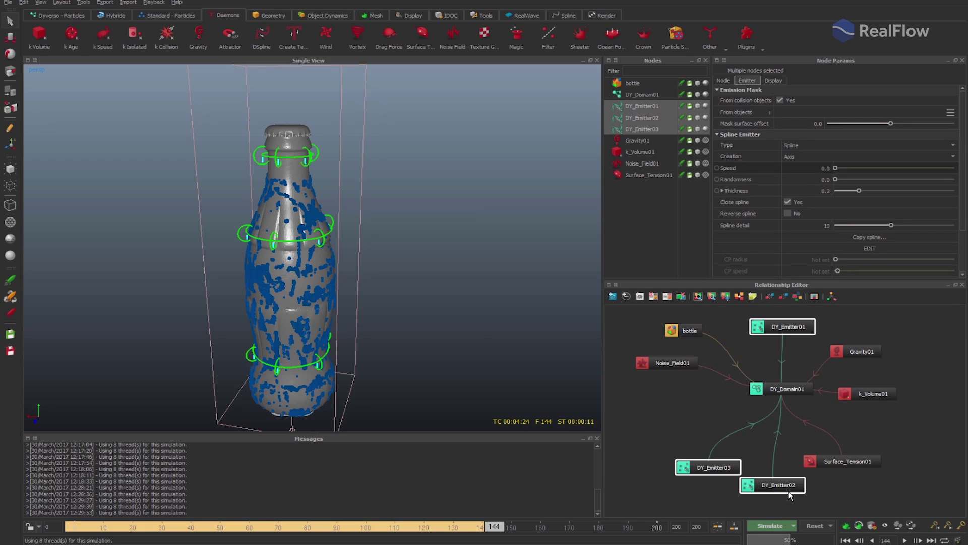
Make the current particles the initial state of DY_Domain01 and reset the simulation to frame 0.
{"action": "left_click", "coordinate": [642, 94]}
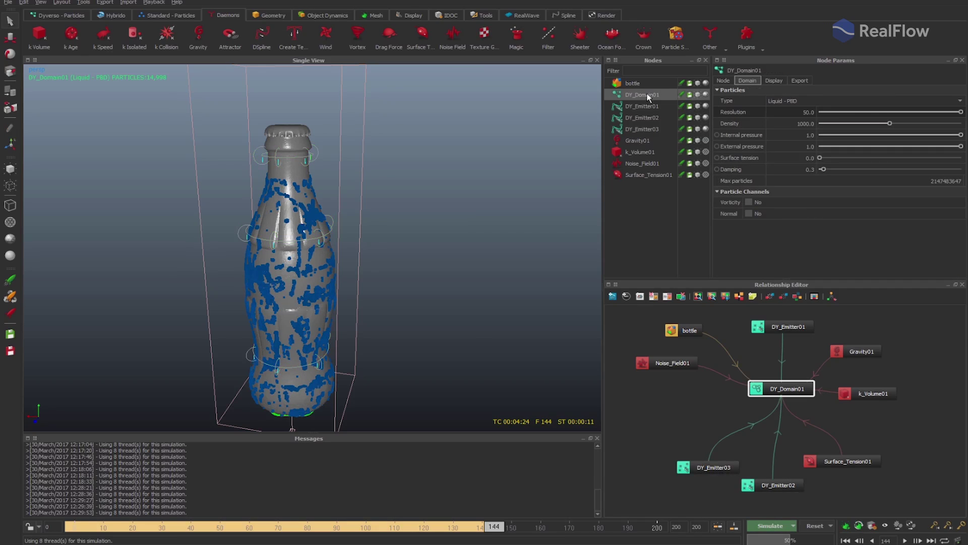
{"action": "left_click", "coordinate": [724, 81]}
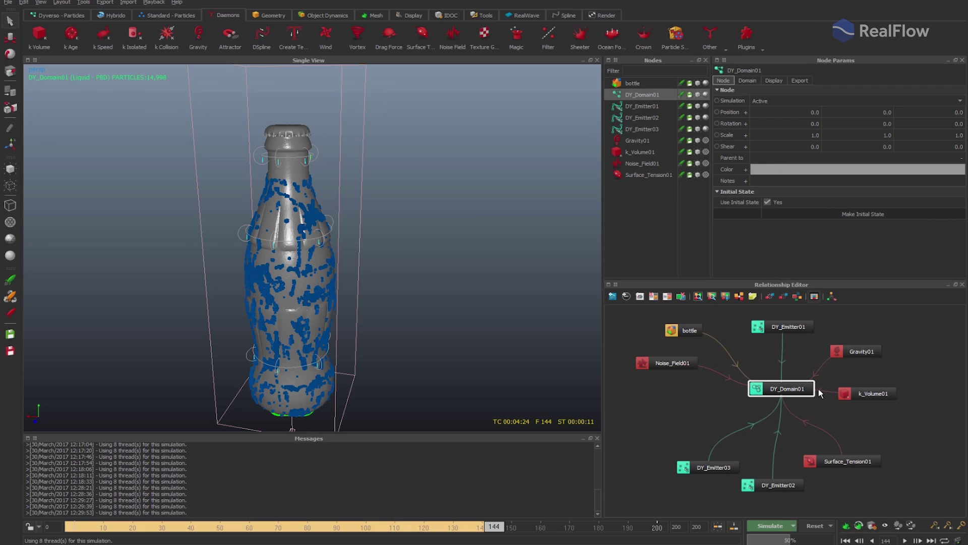
{"action": "left_click", "coordinate": [814, 526]}
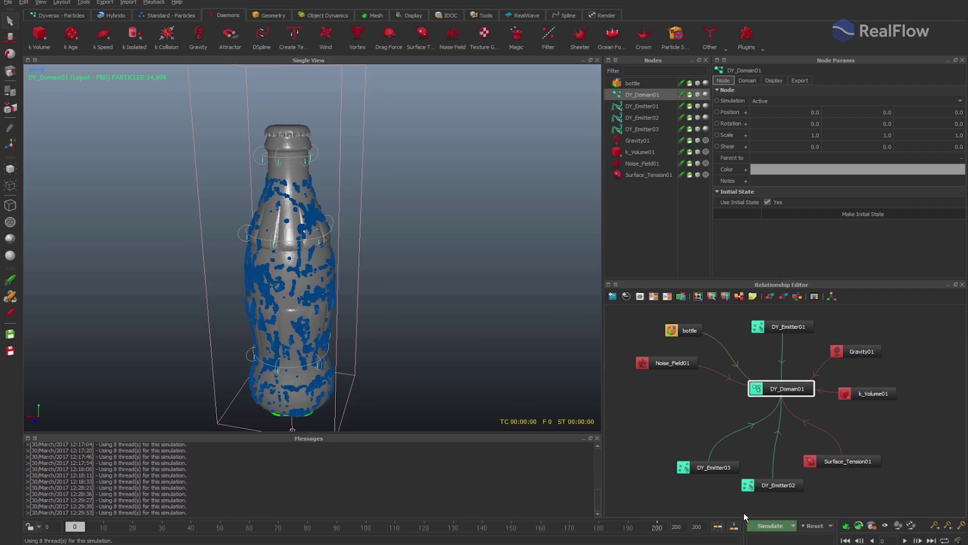
Test the simulation from the initial state up to about frame 43, then reset it.
{"action": "left_click", "coordinate": [765, 526]}
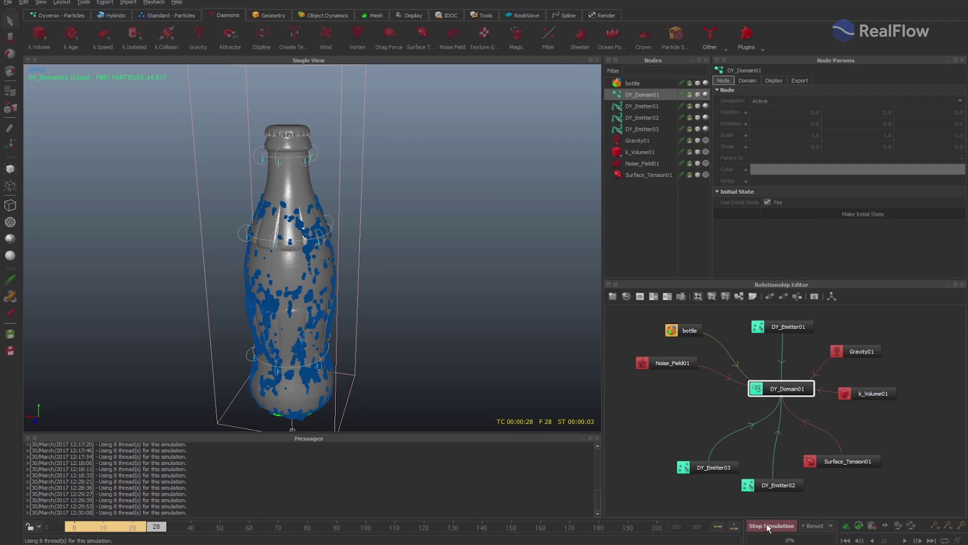
{"action": "left_click", "coordinate": [767, 526]}
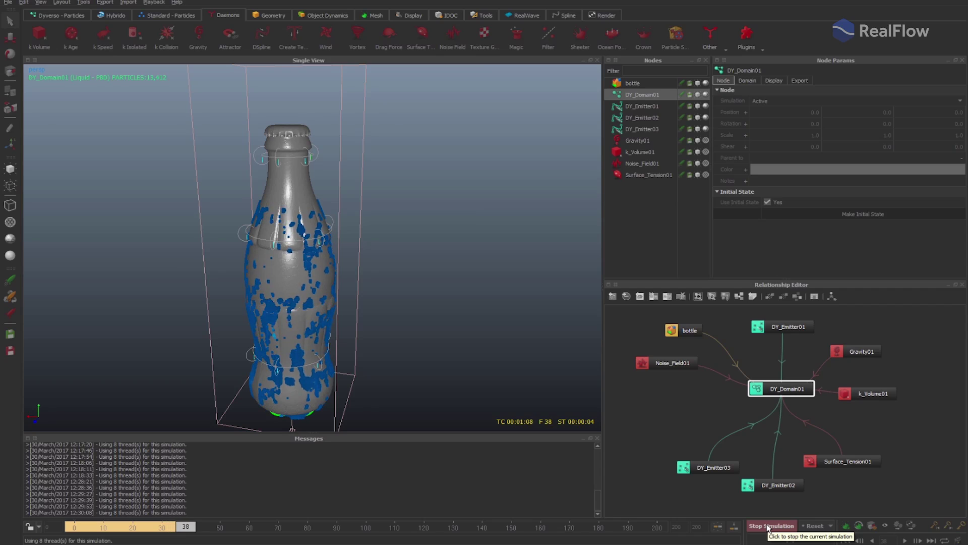
{"action": "left_click", "coordinate": [818, 527]}
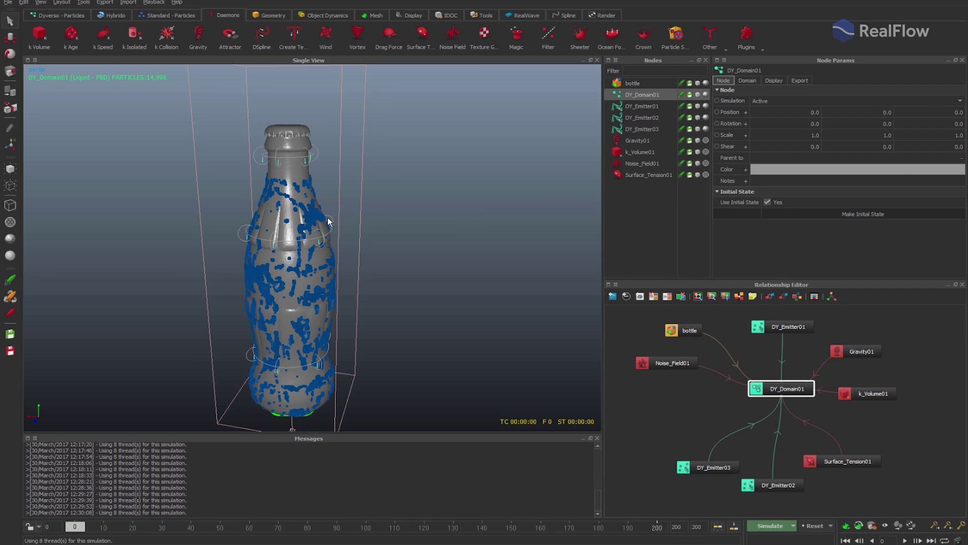
Try a DY Friction of 0.7 on the bottle with a test simulation to about frame 38, then reset.
{"action": "left_click", "coordinate": [633, 83]}
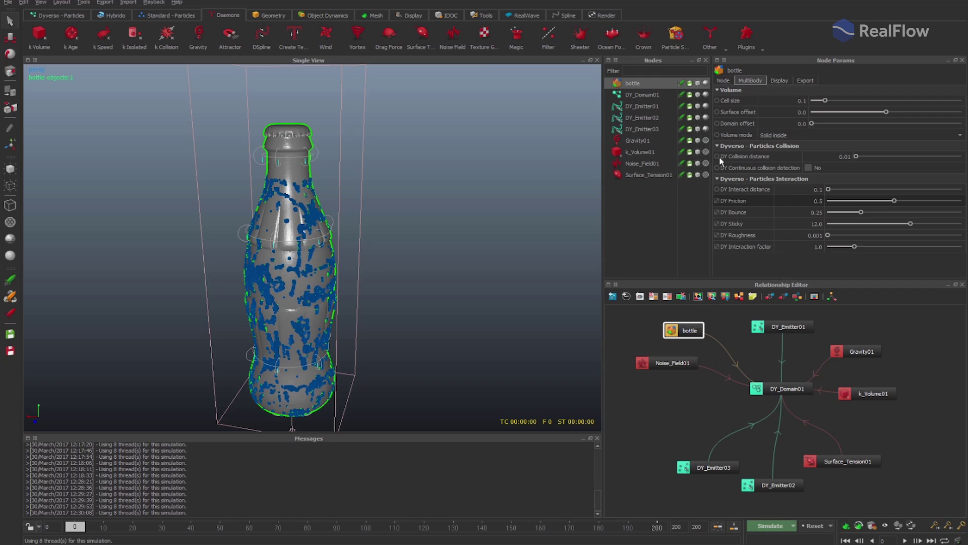
{"action": "double_click", "coordinate": [812, 200]}
{"action": "type", "text": "7"}
{"action": "key", "text": "Return"}
{"action": "left_click", "coordinate": [770, 526]}
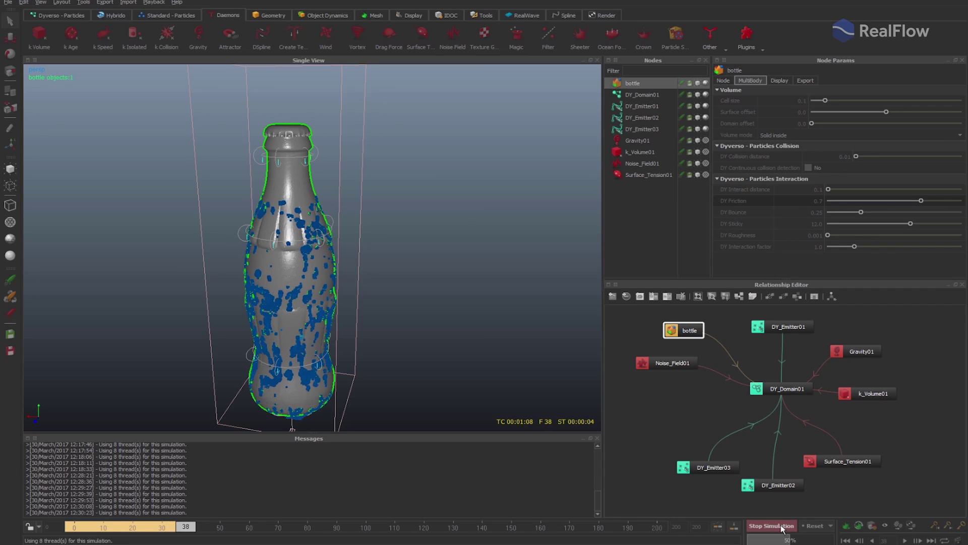
{"action": "left_click", "coordinate": [782, 527]}
{"action": "left_click", "coordinate": [814, 525]}
Set the bottle's DY Friction back to 0.5.
{"action": "double_click", "coordinate": [812, 203]}
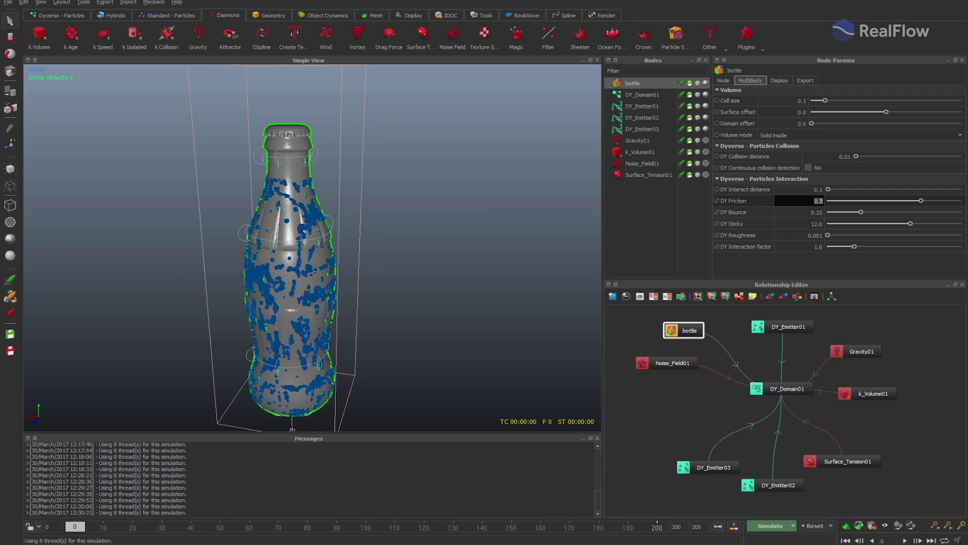
{"action": "type", "text": "5"}
{"action": "key", "text": "Return"}
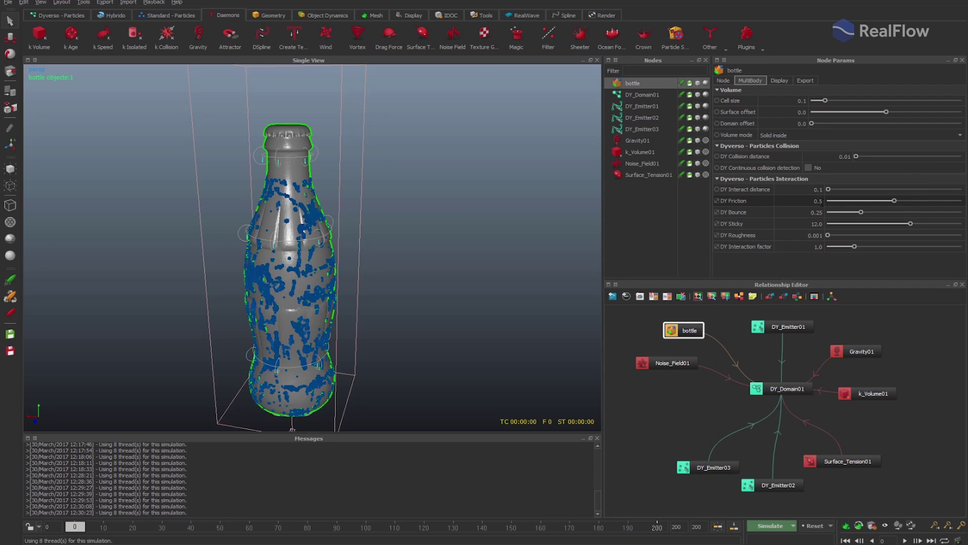
Set the bottle's DY Sticky to 20, test the simulation to about frame 92 and reset it.
{"action": "double_click", "coordinate": [802, 225]}
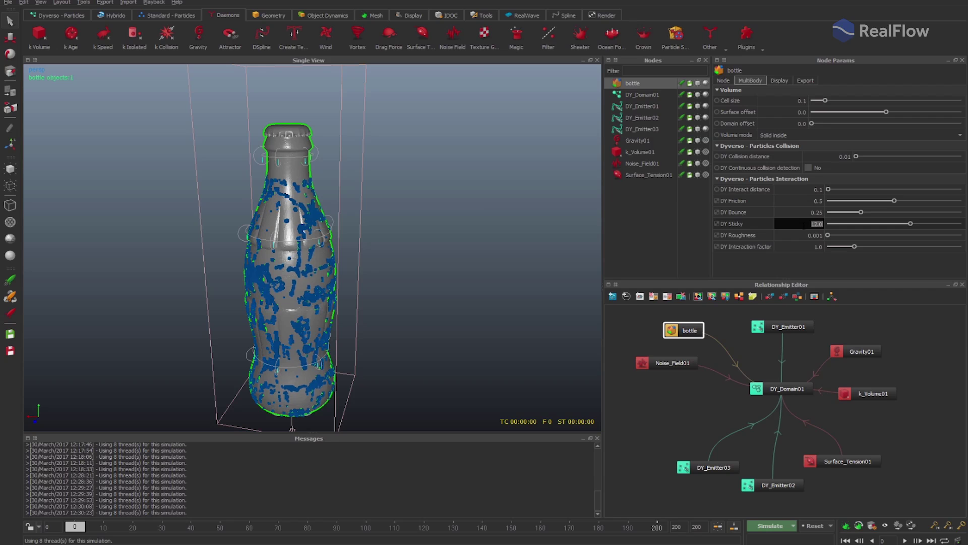
{"action": "left_click", "coordinate": [770, 526]}
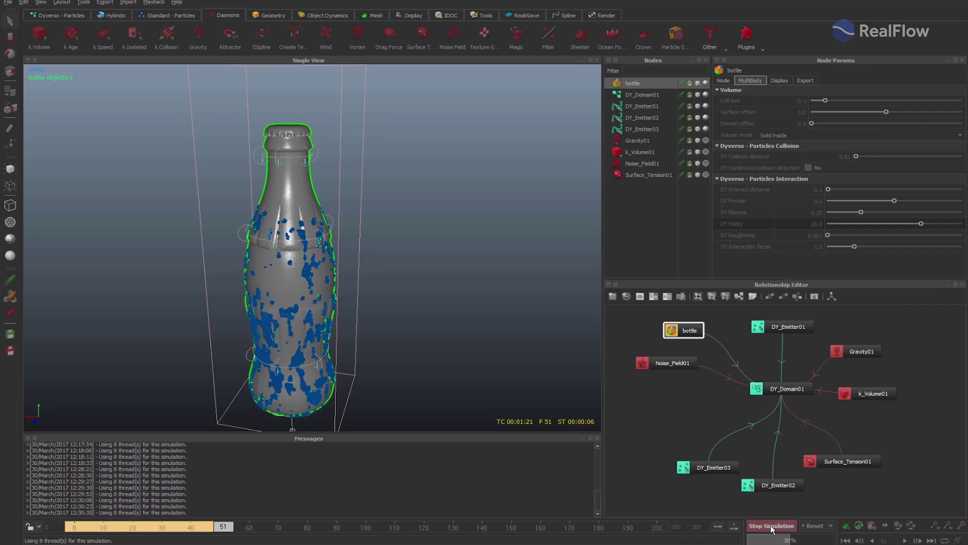
{"action": "left_click_drag", "start_coordinate": [348, 278], "coordinate": [406, 237], "text": "alt"}
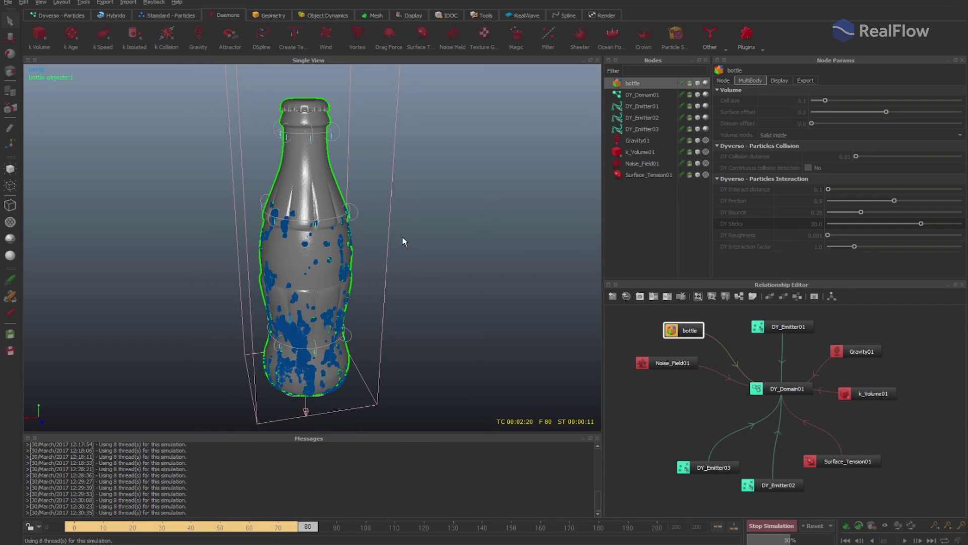
{"action": "left_click", "coordinate": [774, 526]}
{"action": "left_click", "coordinate": [817, 526]}
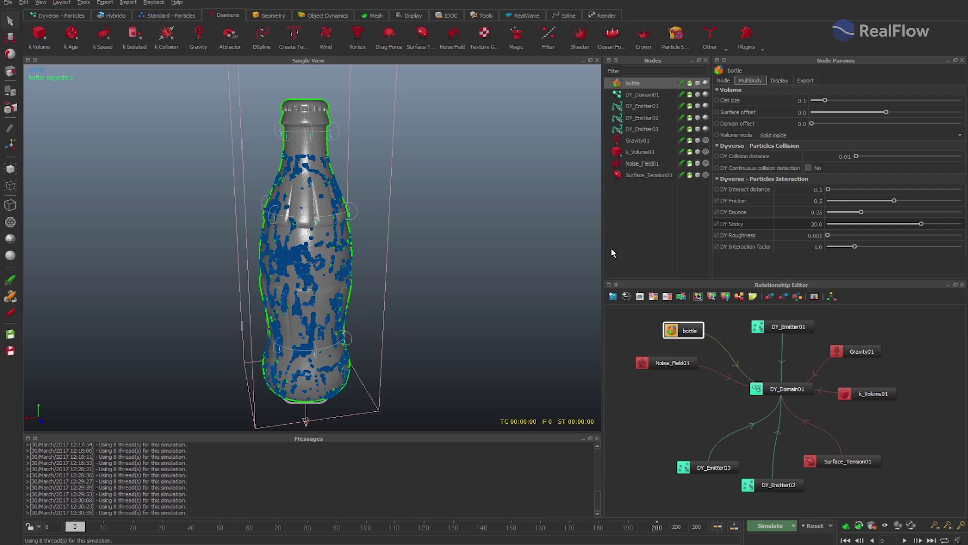
Try a speed of 0.03 on all three emitters, simulating to about frame 82 and checking around the bottle.
{"action": "left_click", "coordinate": [637, 106]}
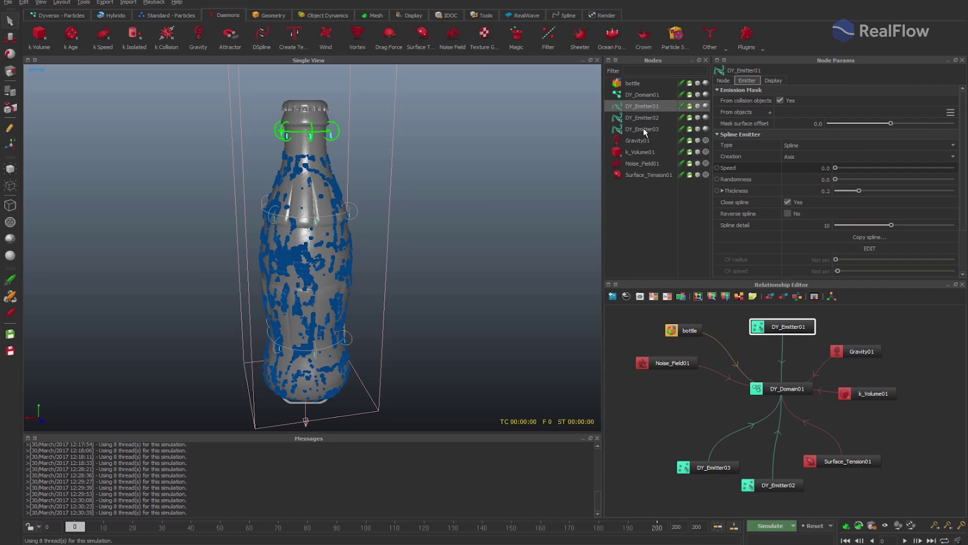
{"action": "left_click", "coordinate": [645, 130], "text": "shift"}
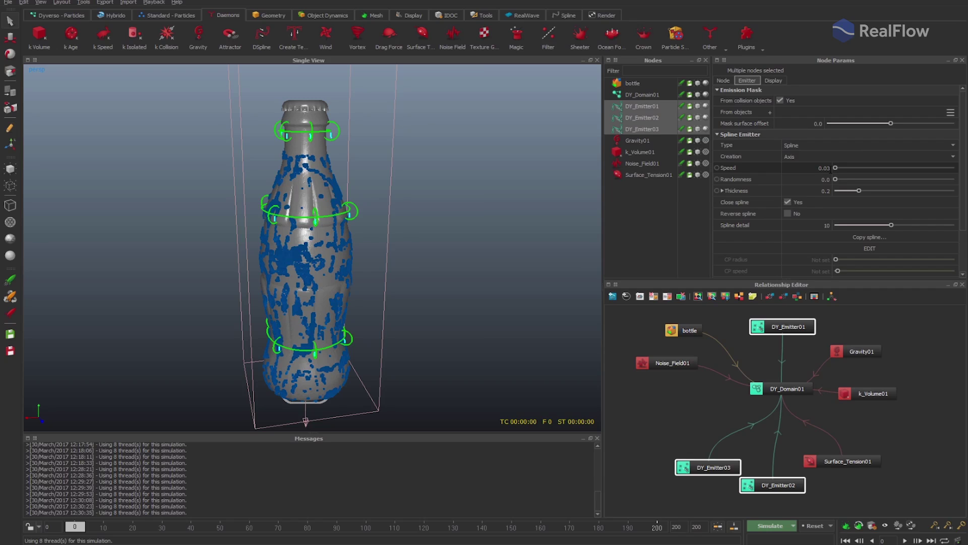
{"action": "left_click", "coordinate": [767, 526]}
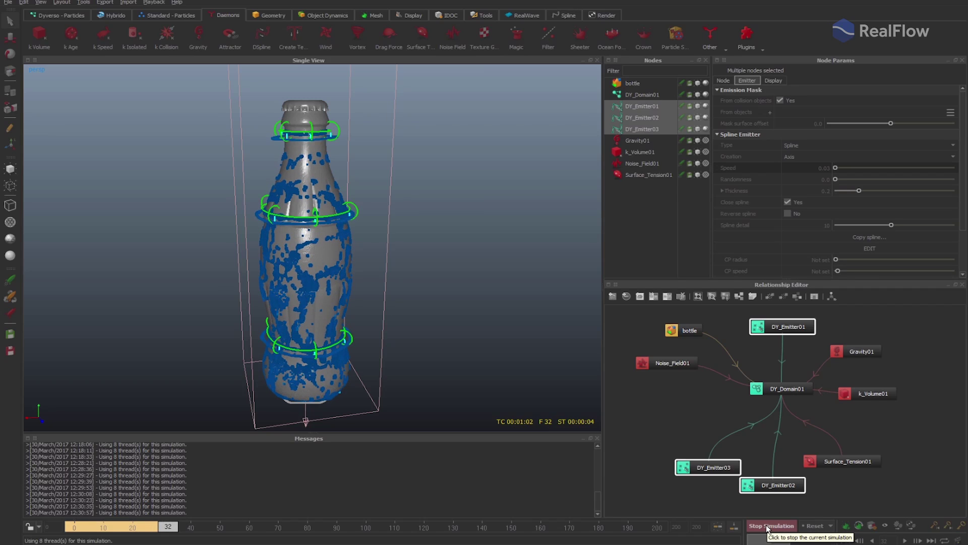
{"action": "left_click_drag", "start_coordinate": [426, 225], "coordinate": [388, 225], "text": "alt"}
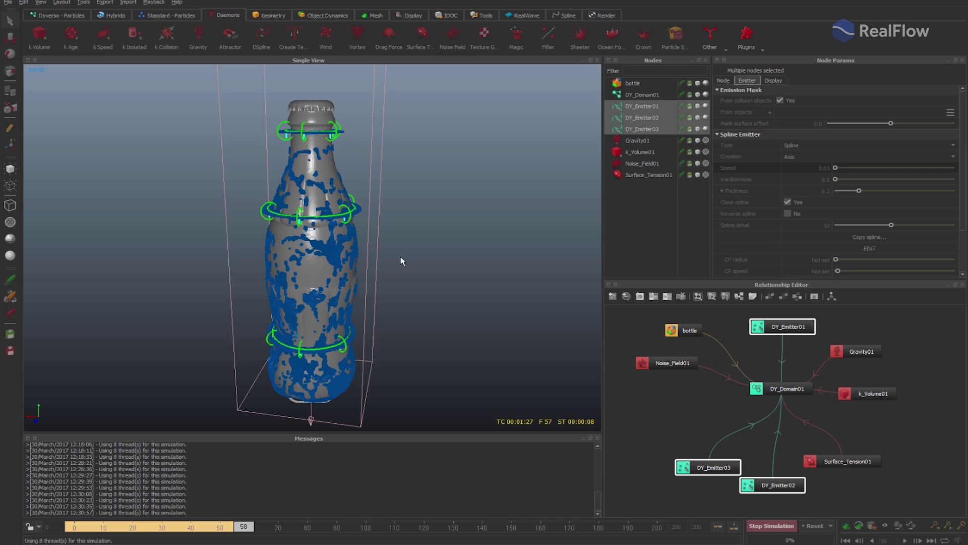
{"action": "left_click", "coordinate": [762, 528]}
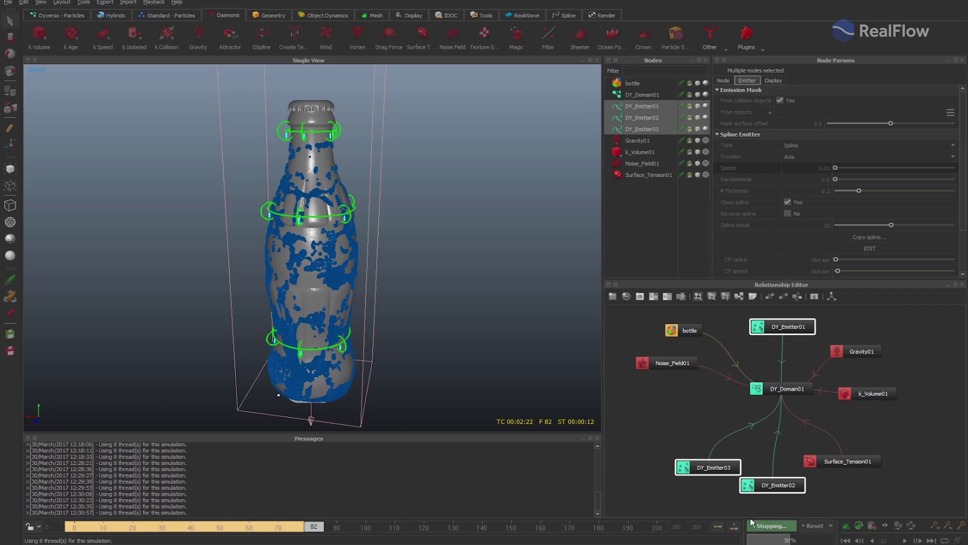
{"action": "left_click_drag", "start_coordinate": [314, 236], "coordinate": [374, 237], "text": "alt"}
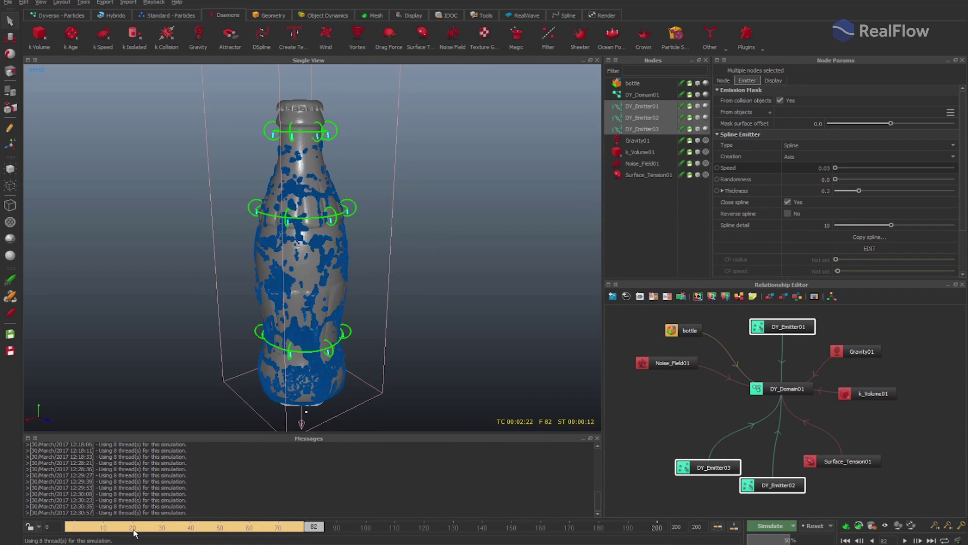
Scrub the timeline back to frame 0, set the speed of all three emitters to 0 and reset the simulation.
{"action": "left_click_drag", "start_coordinate": [134, 533], "coordinate": [48, 528]}
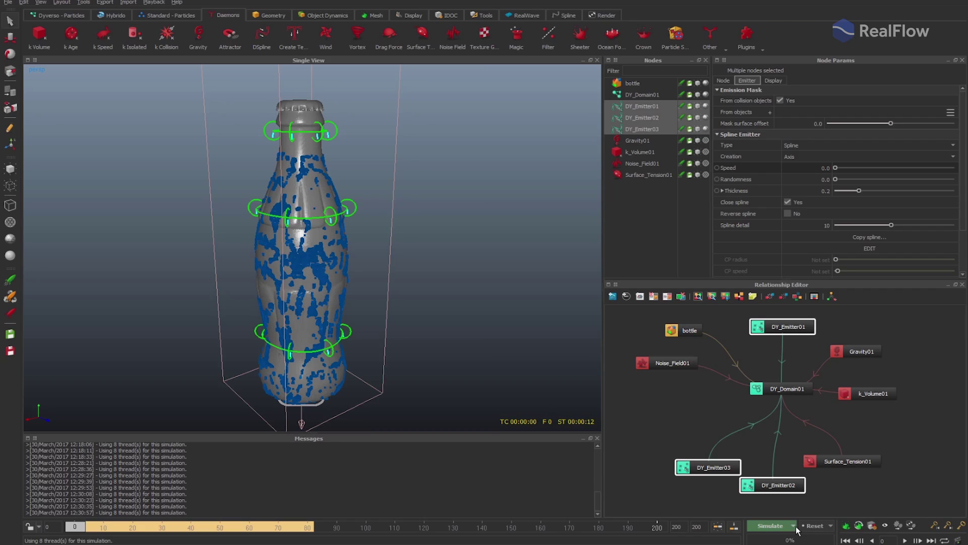
{"action": "left_click", "coordinate": [816, 527]}
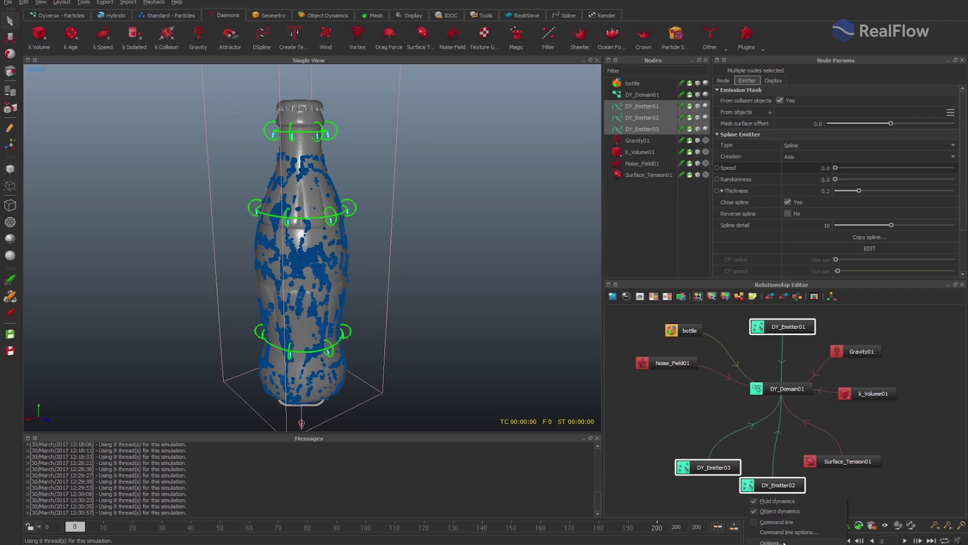
Enable Use CUDA-GPU in the Dyverso simulation options and start the simulation.
{"action": "left_click", "coordinate": [783, 543]}
{"action": "left_click", "coordinate": [686, 218]}
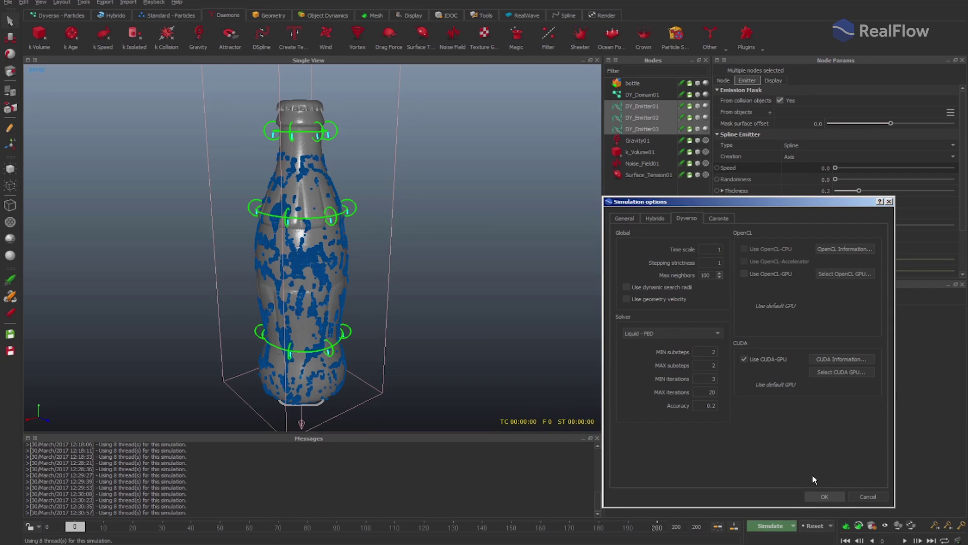
{"action": "left_click", "coordinate": [823, 496]}
{"action": "left_click", "coordinate": [774, 526]}
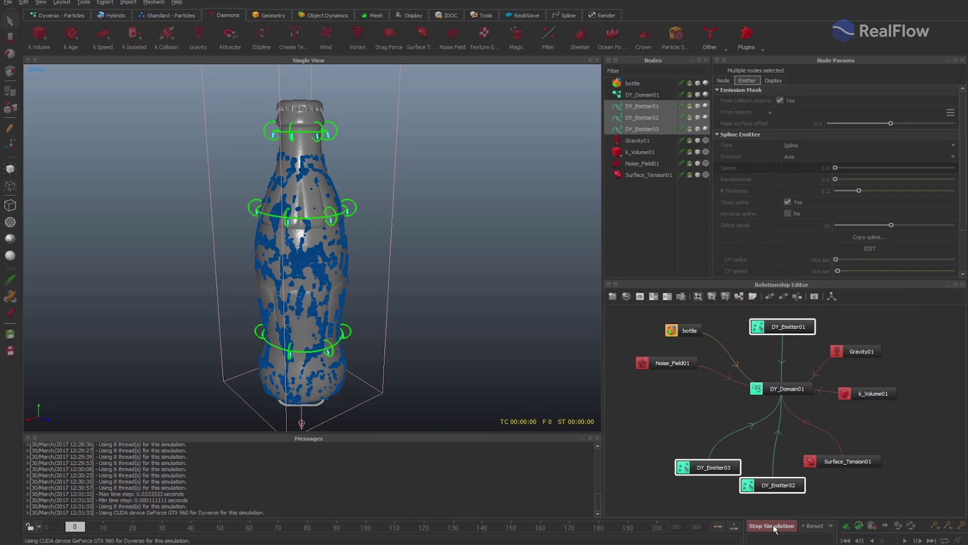